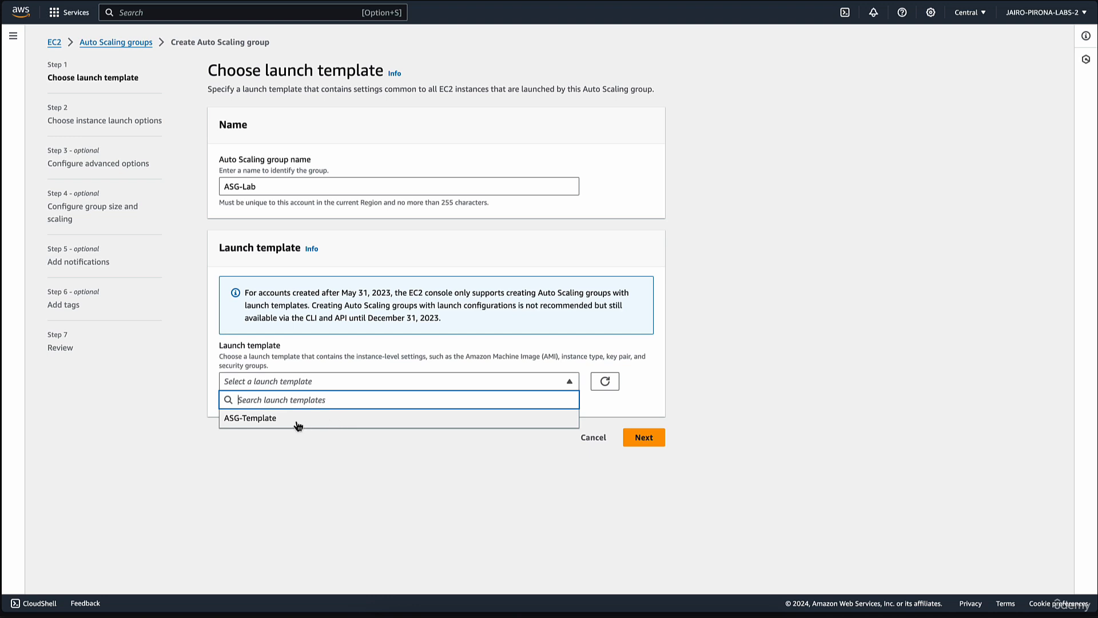
Choose ASG-Template with the Default (1) version as the launch template and proceed to the instance launch options.
click(293, 419)
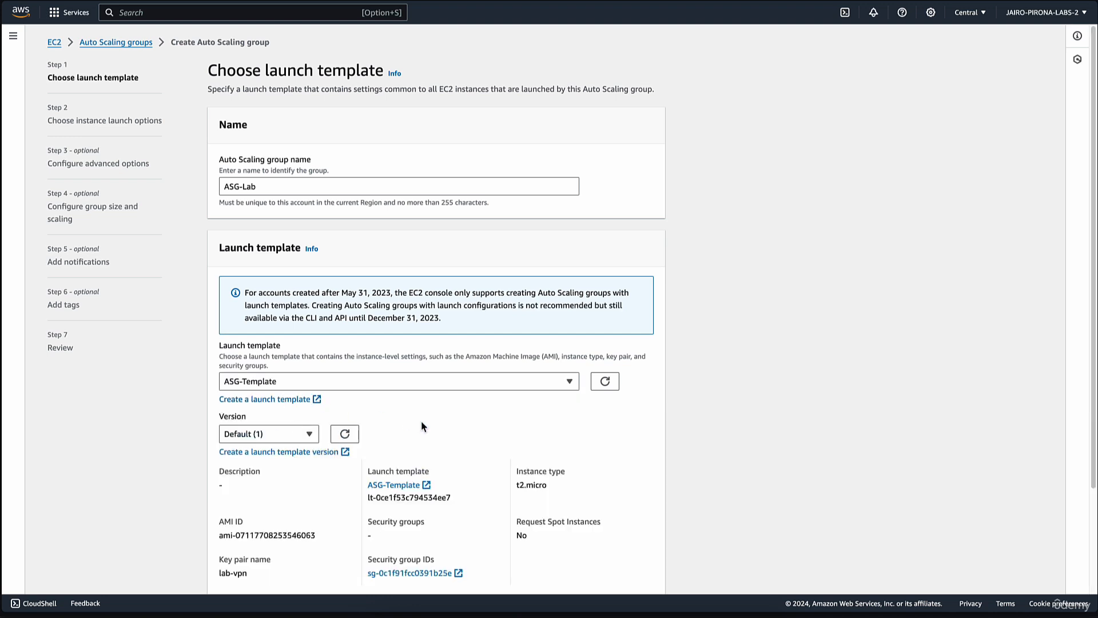
scroll(275, 372, down, 3)
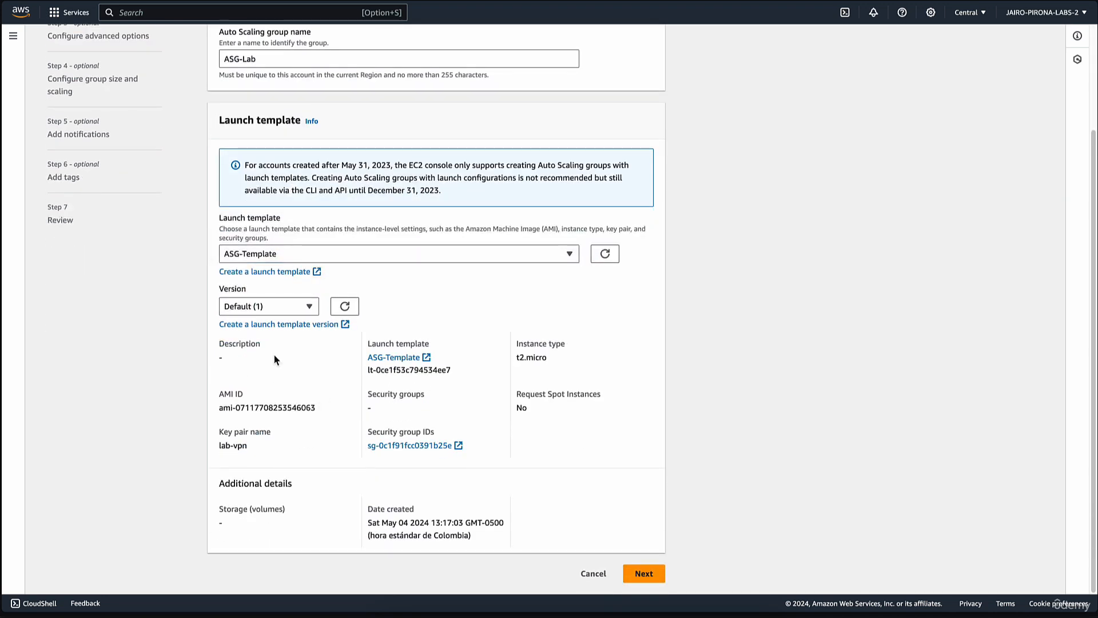
click(283, 308)
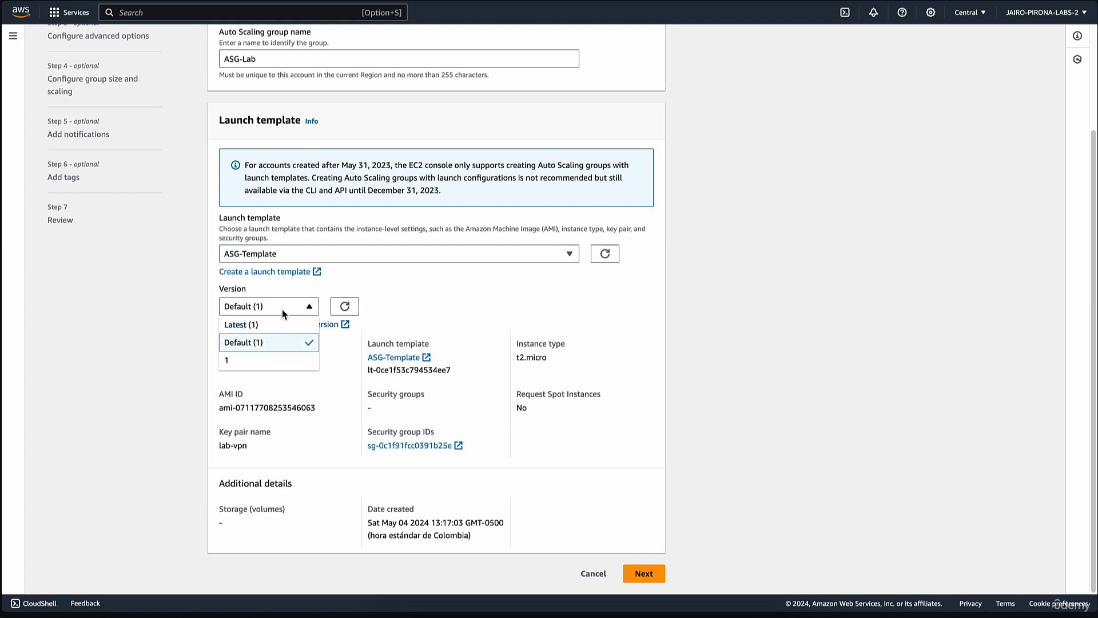
click(279, 344)
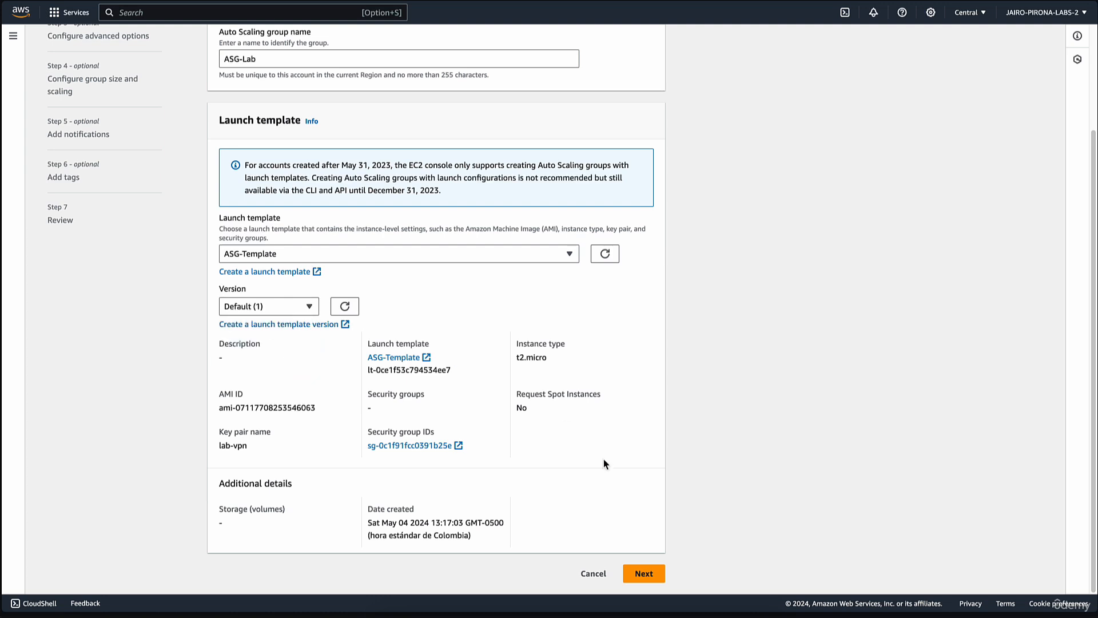
click(648, 573)
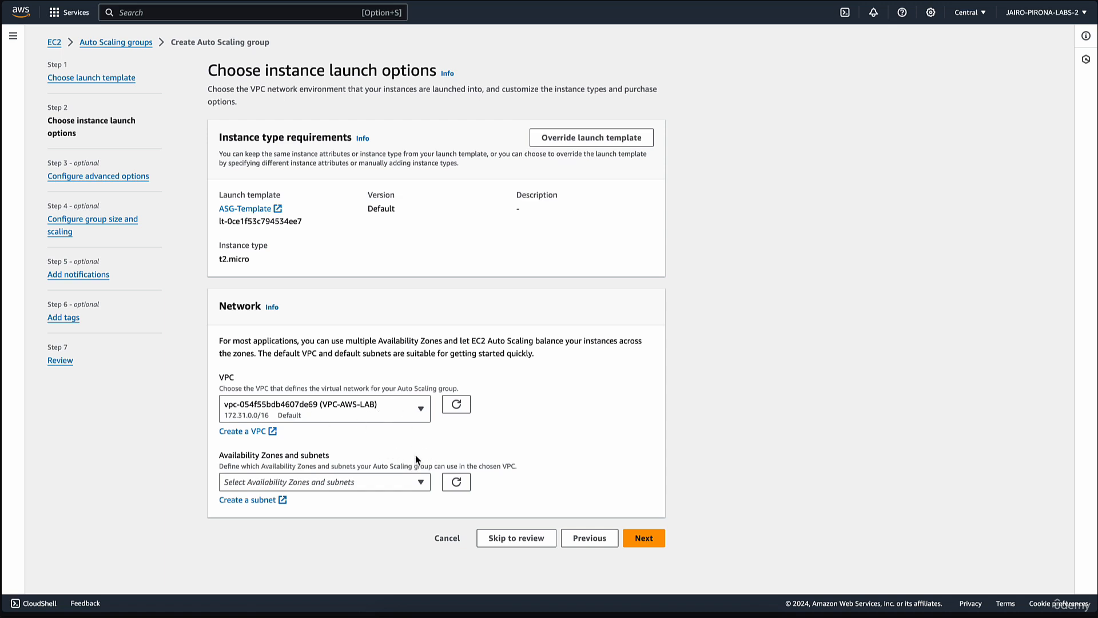
Keep VPC-AWS-LAB as the VPC and add the ca-central-1a (subnet-1a) and ca-central-1b (subnet-1b) subnets.
click(381, 420)
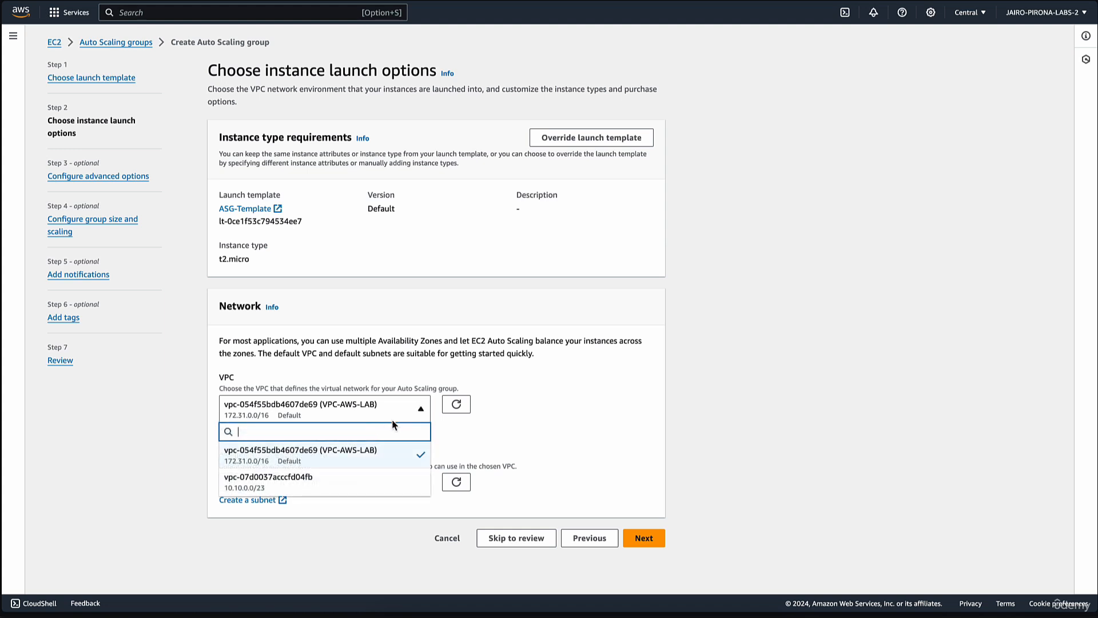
click(383, 455)
click(392, 481)
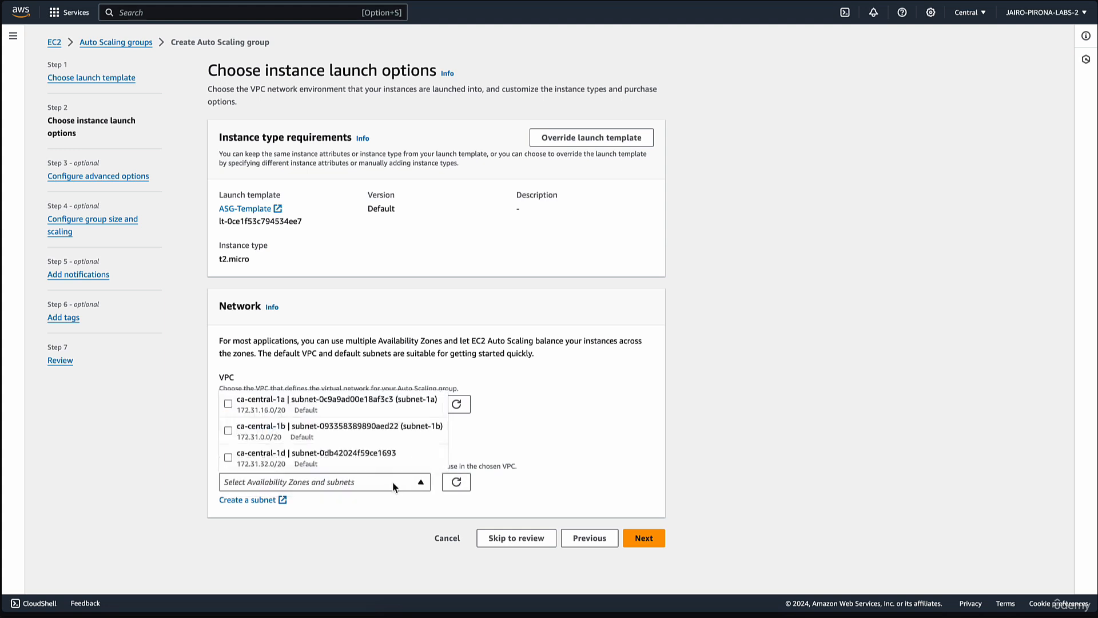
click(404, 409)
click(414, 441)
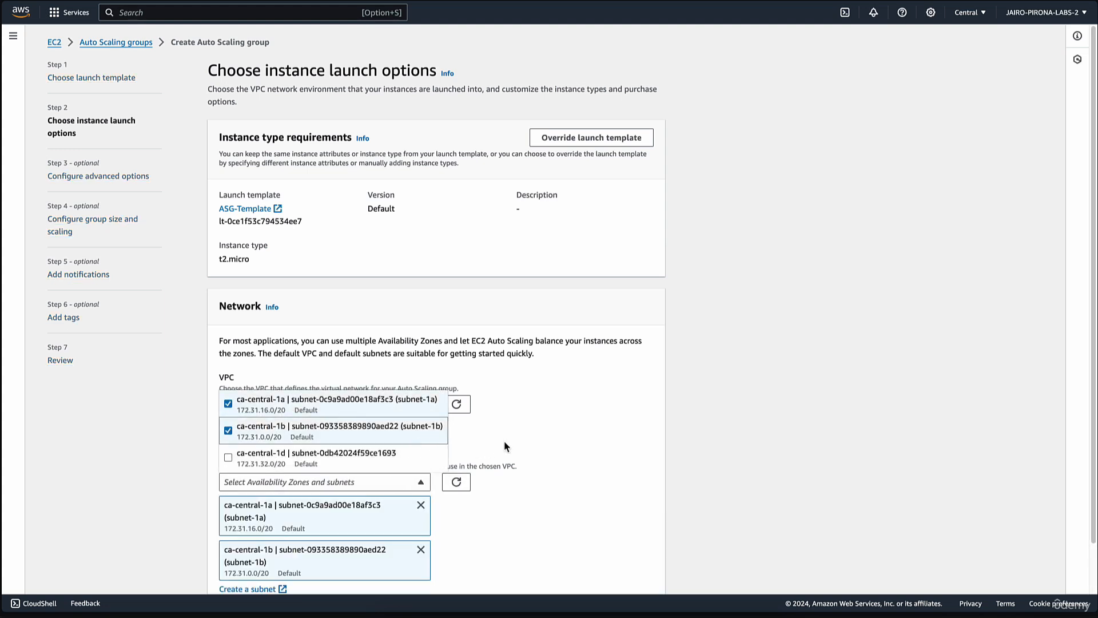
click(503, 440)
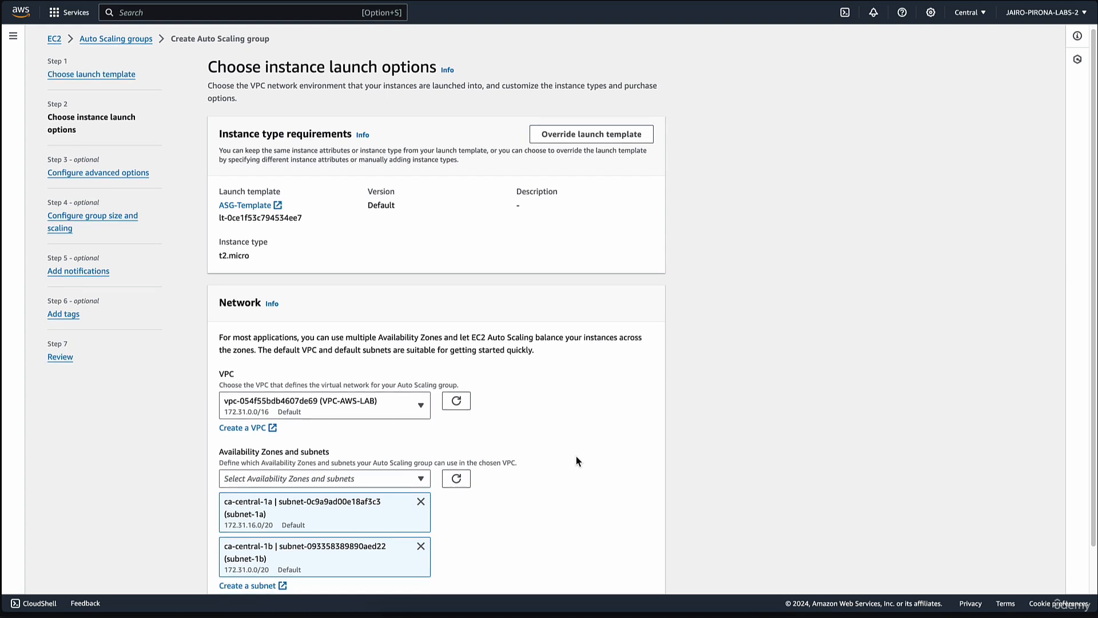
scroll(576, 455, down, 2)
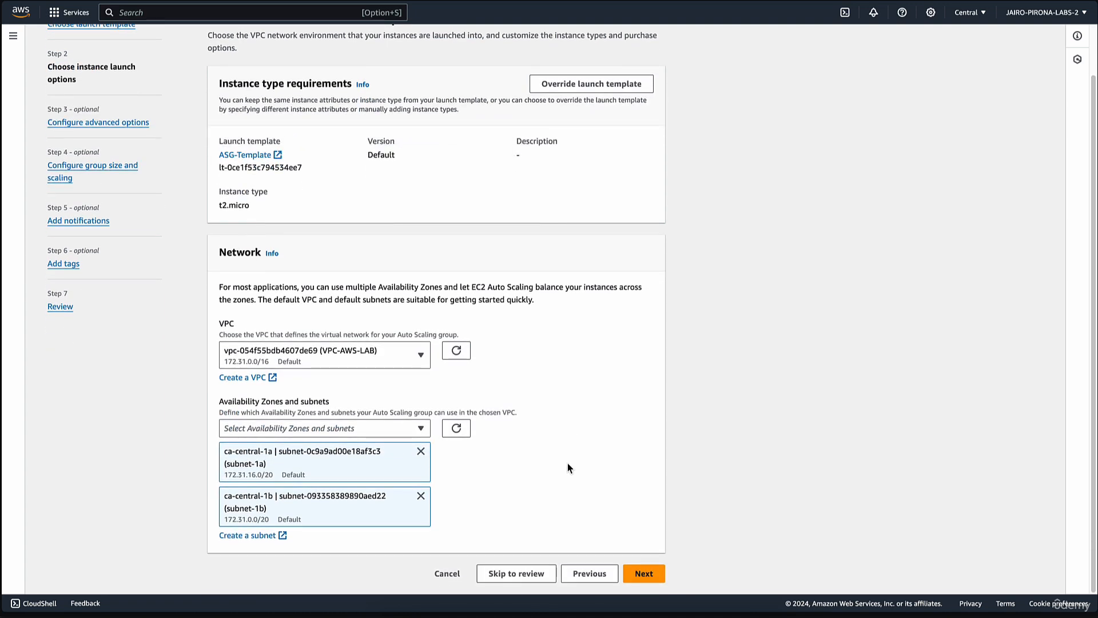
Override the launch template's instance type requirements, compare manual instance types, and return to specifying instance attributes.
scroll(578, 337, up, 2)
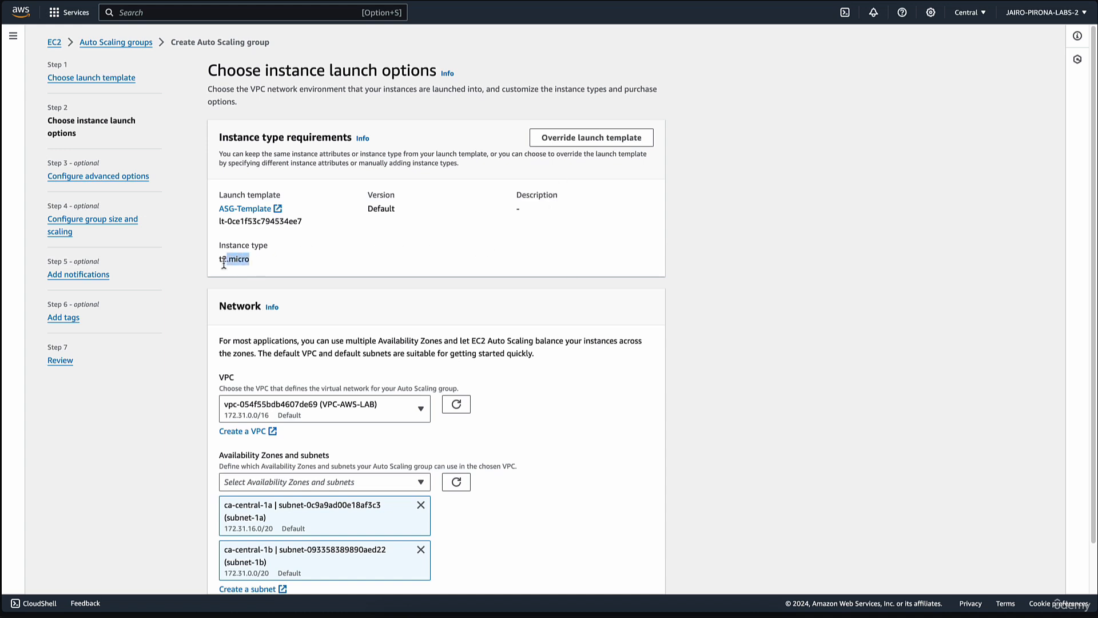
click(256, 267)
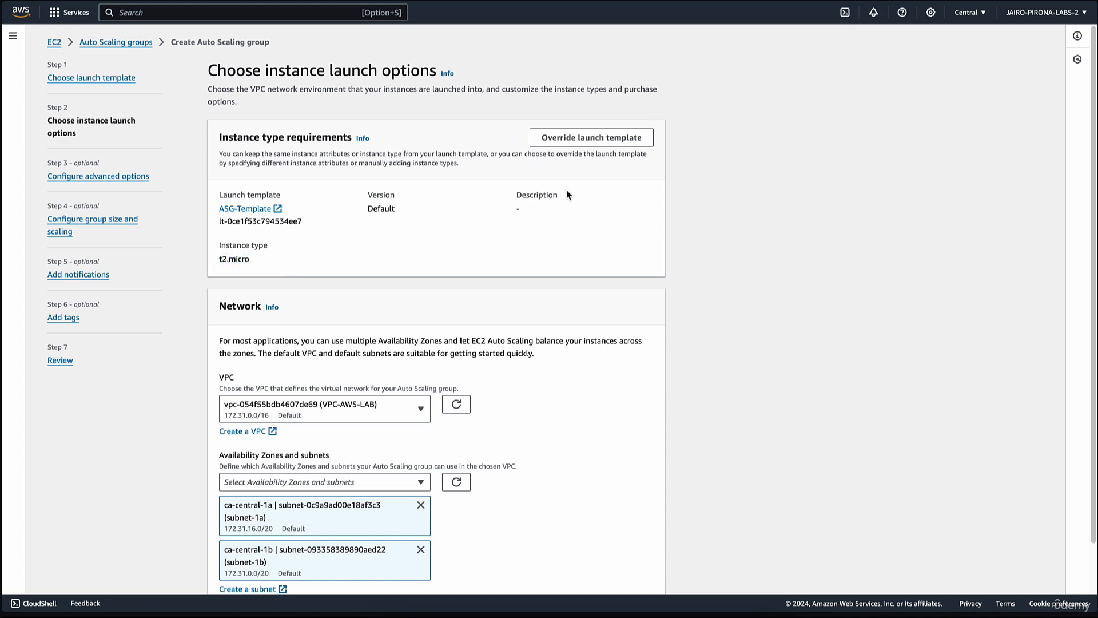
click(618, 139)
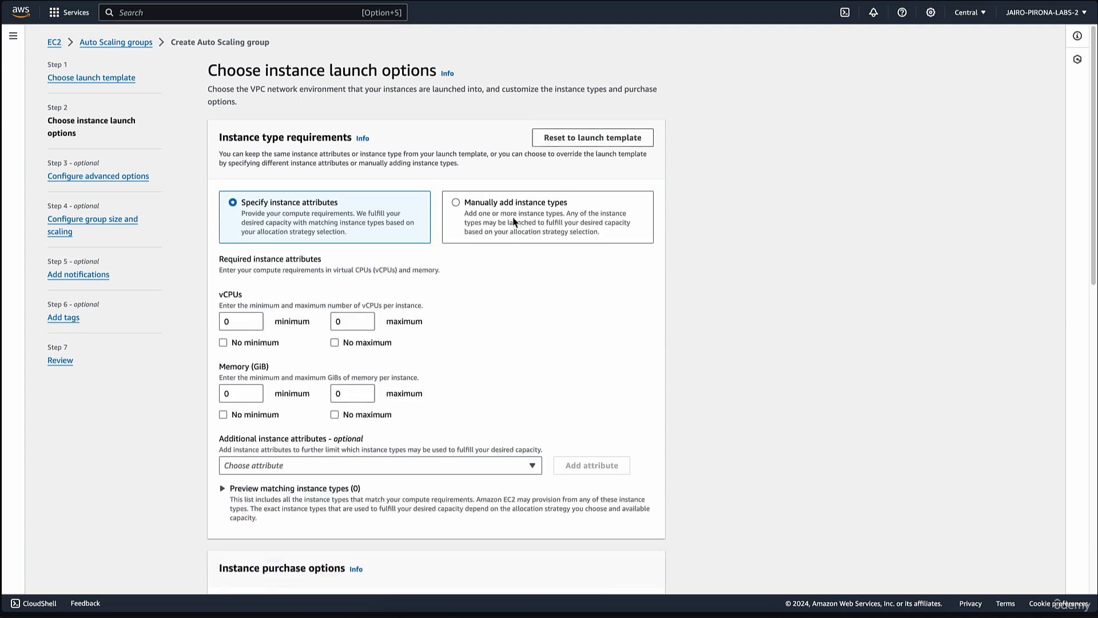
scroll(459, 285, down, 3)
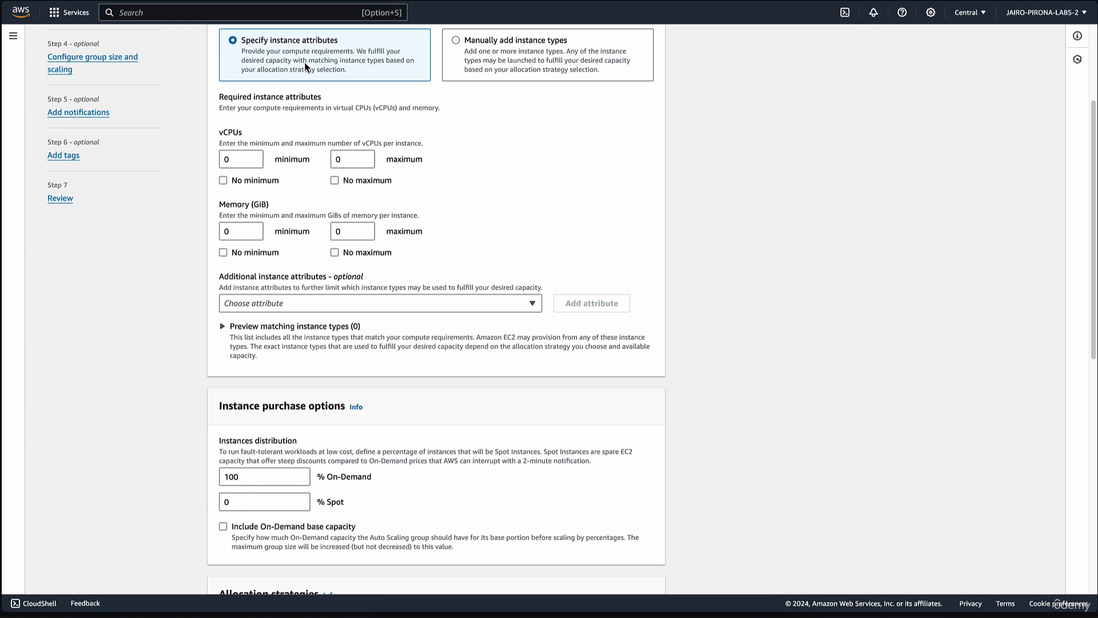
click(496, 51)
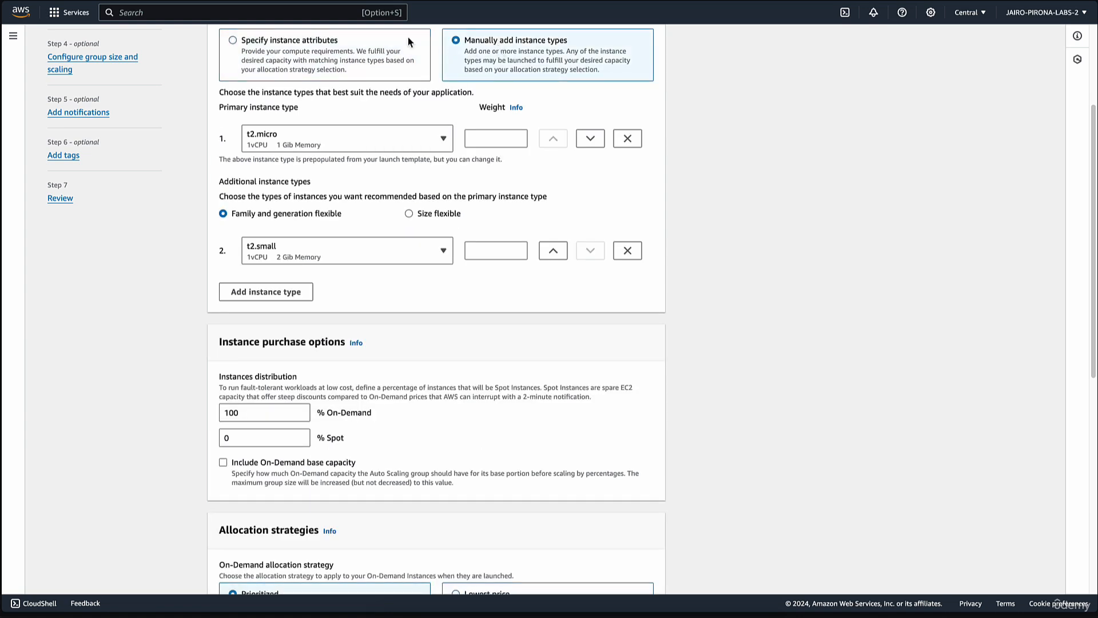
click(297, 48)
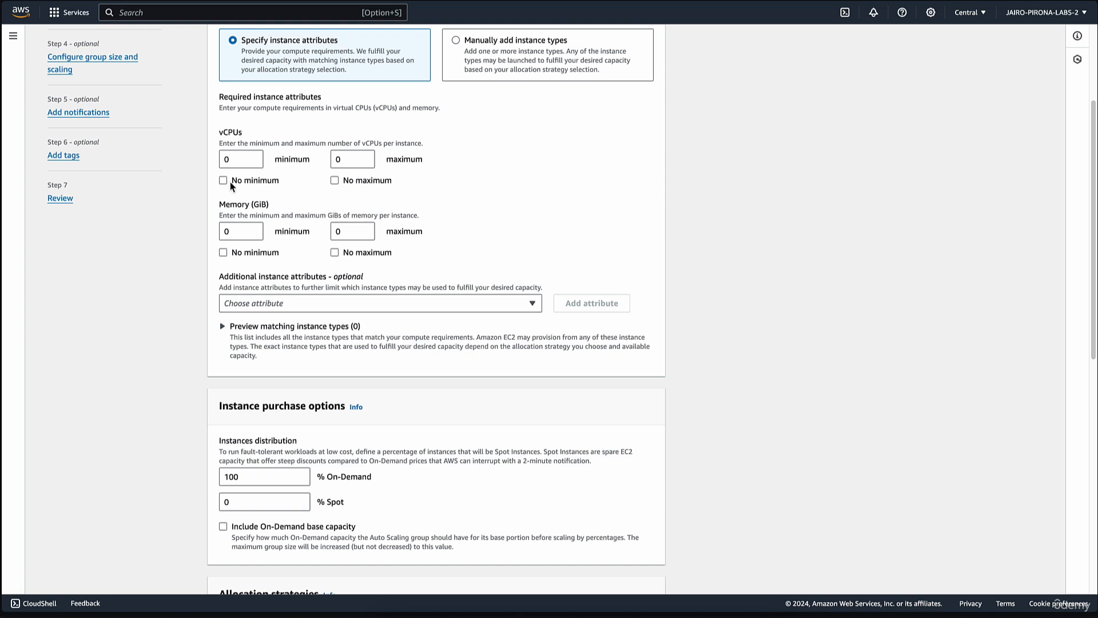
Require at least 2 vCPUs and 2 GiB of memory per instance, with no maximum for either.
click(231, 159)
click(223, 180)
click(257, 183)
drag(236, 231, 210, 233)
text(2)
drag(236, 160, 216, 163)
text(2)
click(335, 181)
click(334, 252)
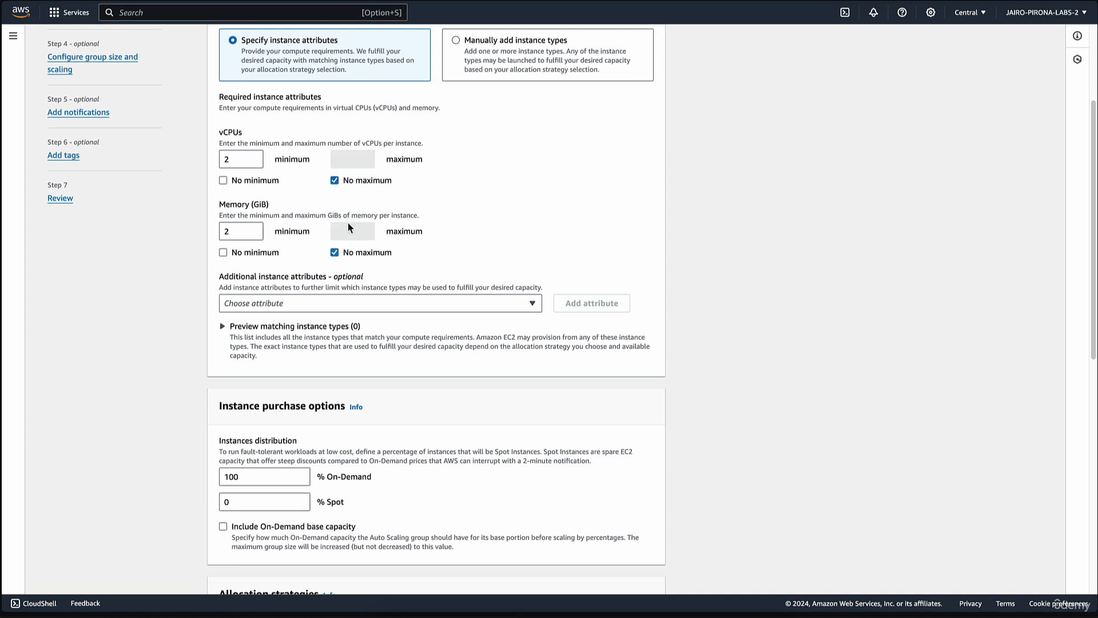
Preview the matching instance types, select c4.2xlarge through c5.12xlarge for exclusion, and cancel the exclusion.
scroll(355, 232, down, 3)
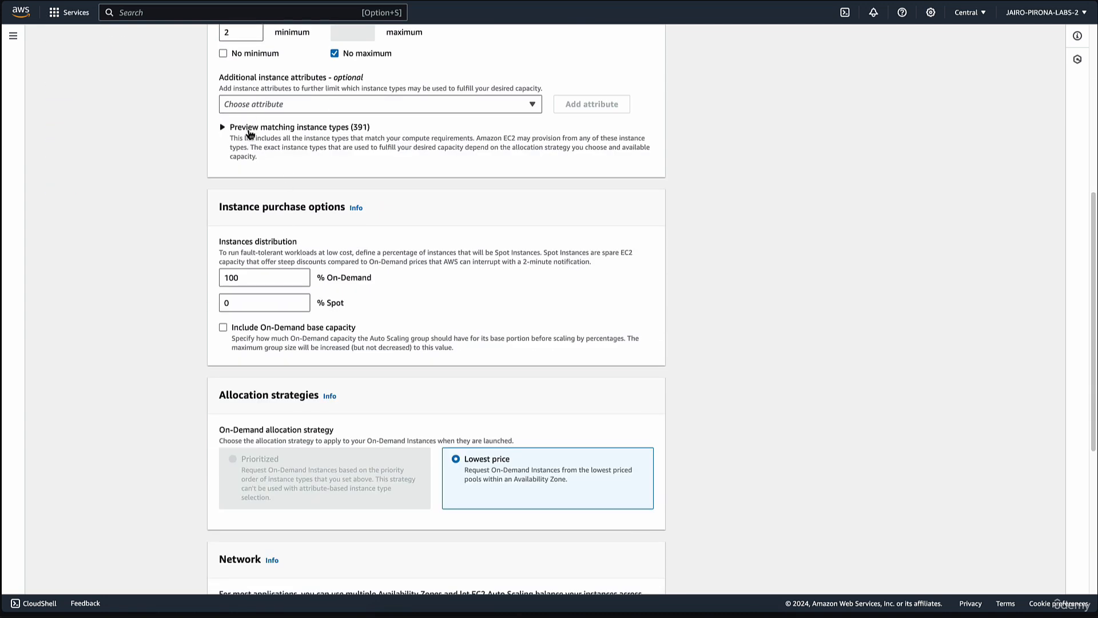
click(251, 128)
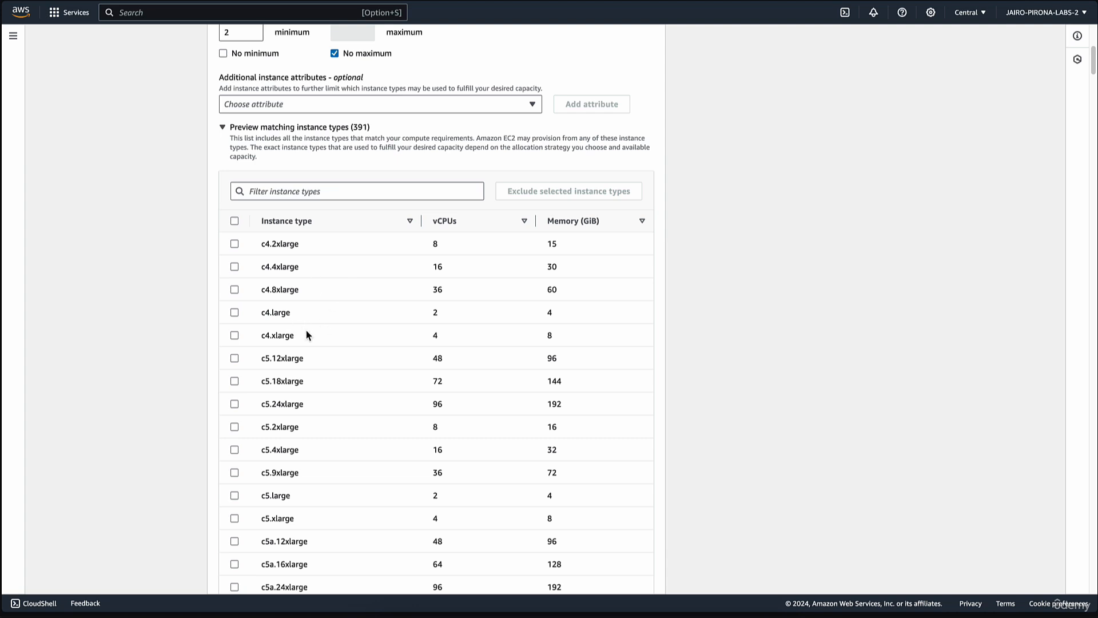
click(235, 245)
click(235, 266)
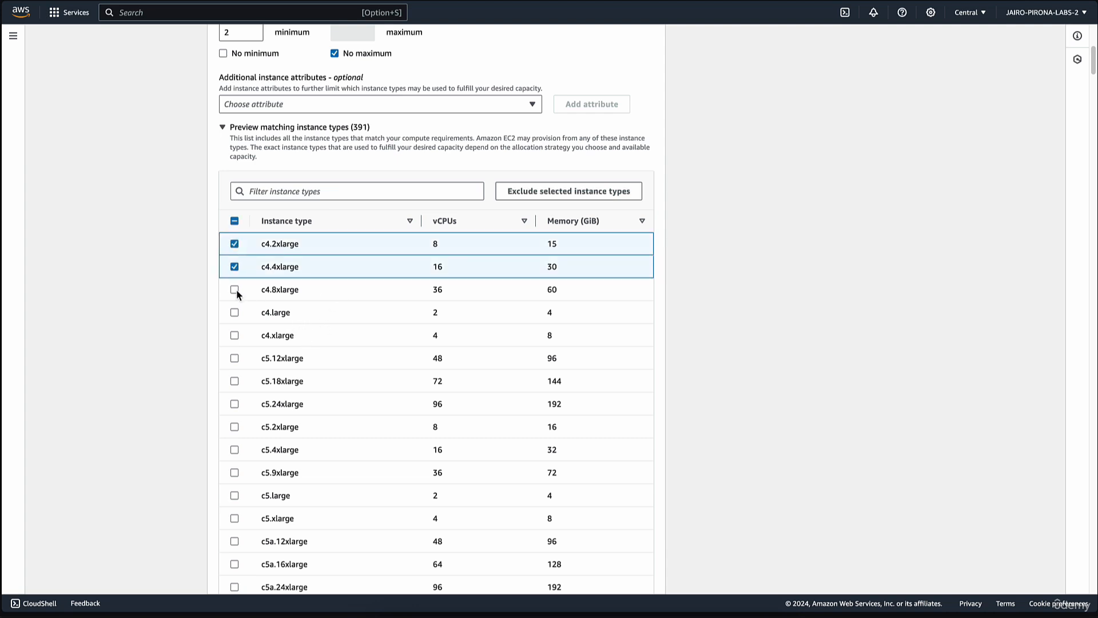
click(235, 290)
click(235, 312)
click(235, 335)
click(235, 358)
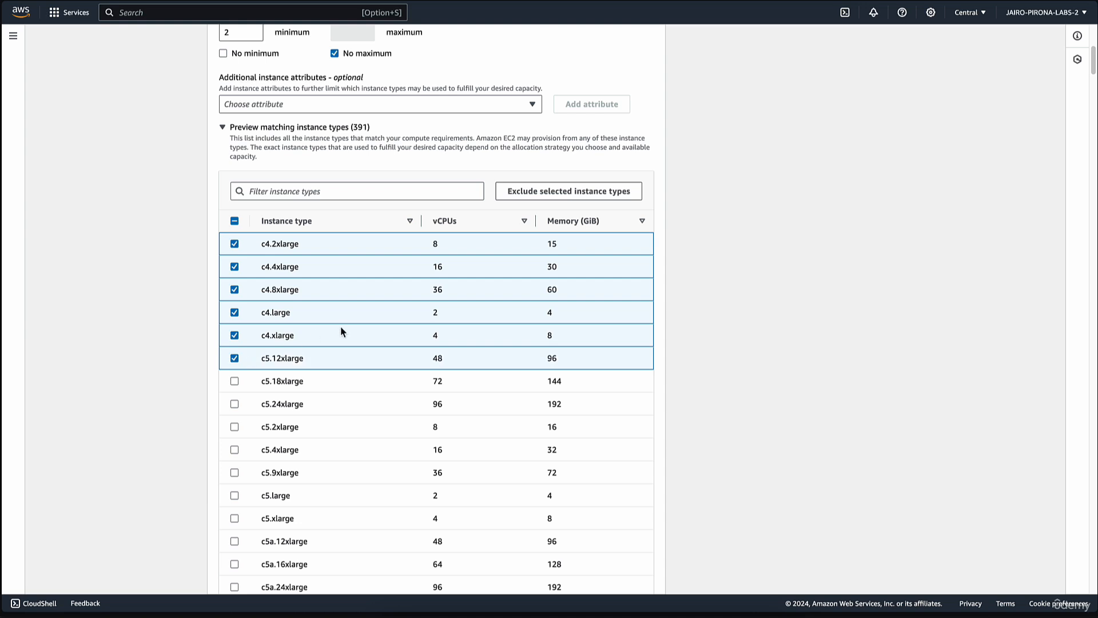
scroll(359, 345, up, 1)
scroll(364, 354, up, 1)
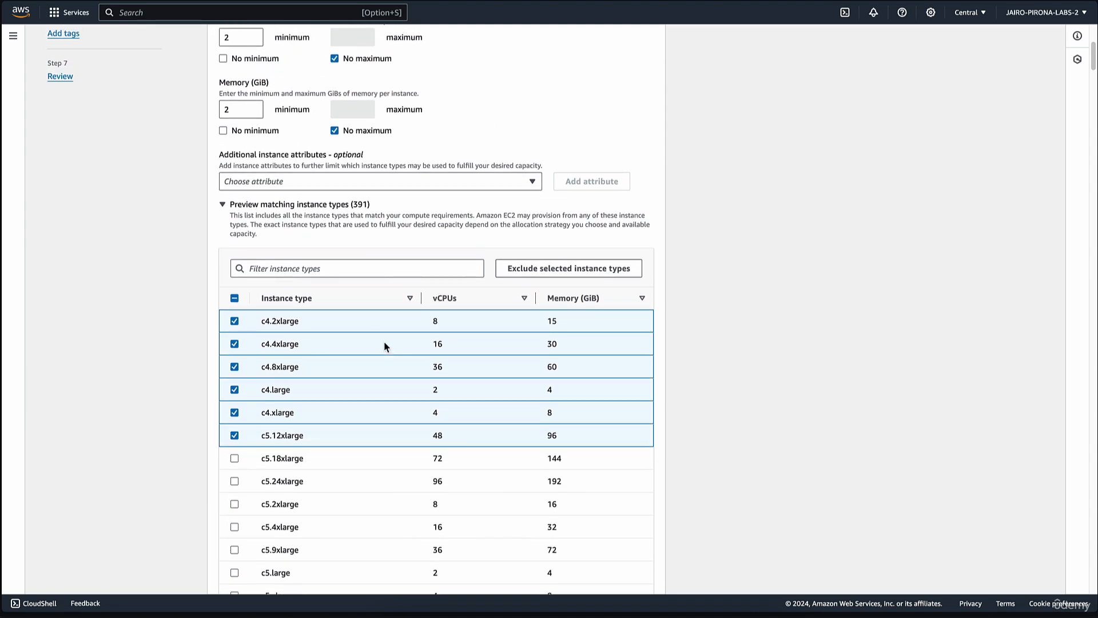
click(538, 272)
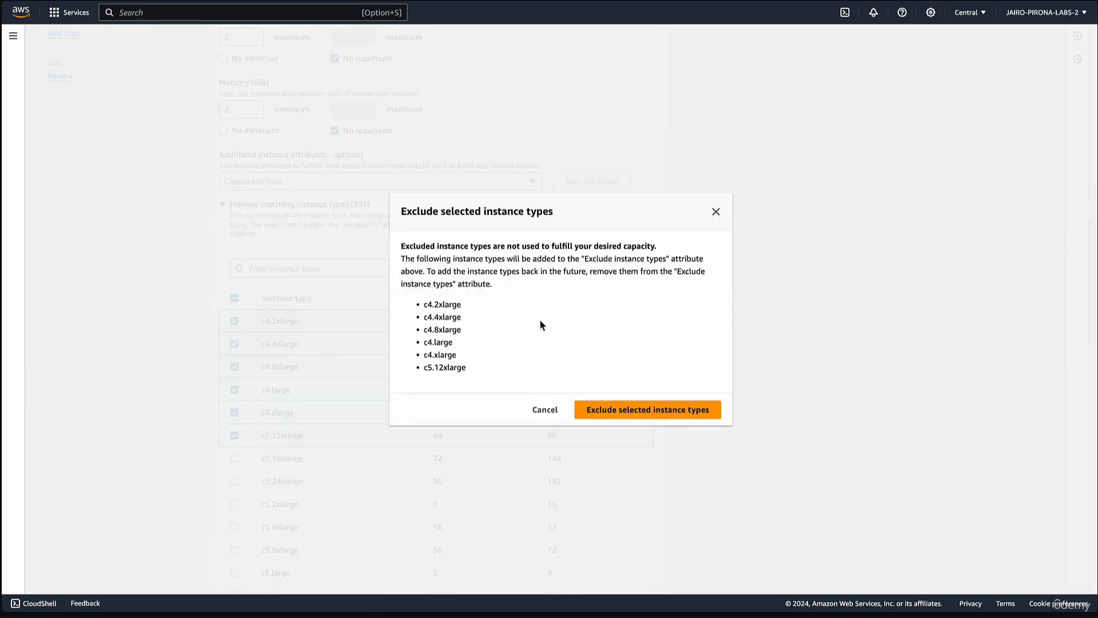
drag(481, 369, 407, 284)
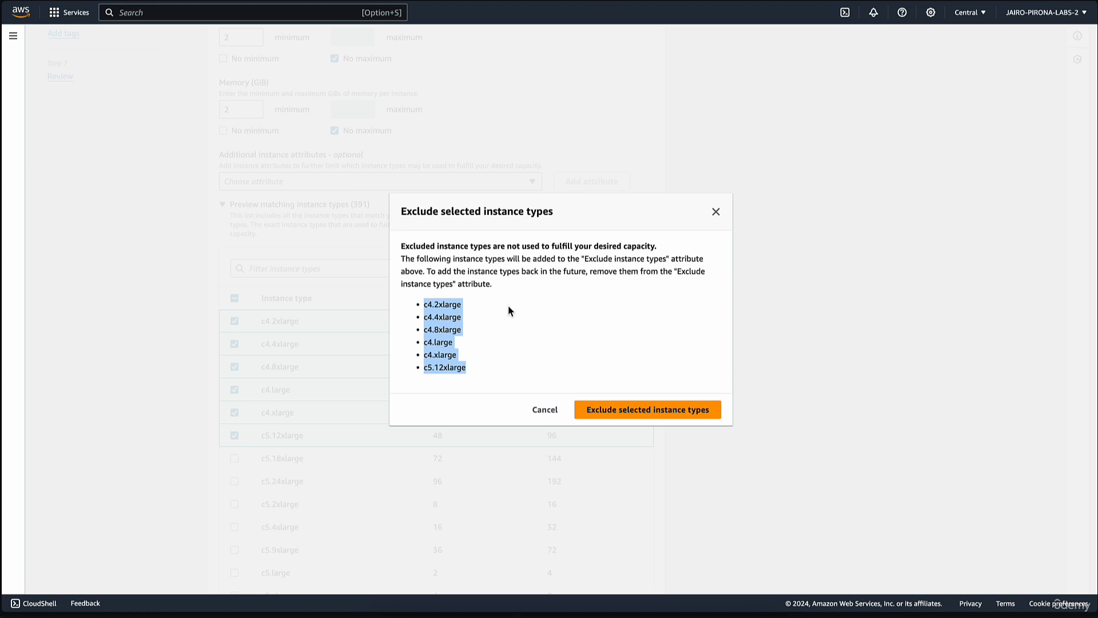
click(545, 409)
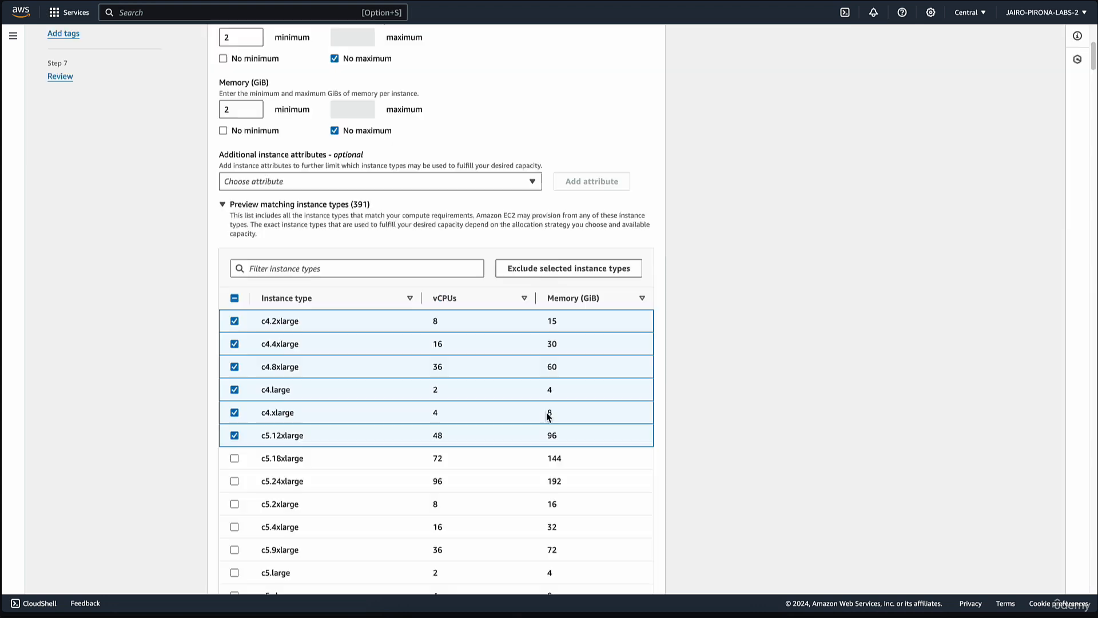
Look through the optional additional instance attributes, such as storage, network and accelerators, without choosing one.
scroll(563, 261, up, 3)
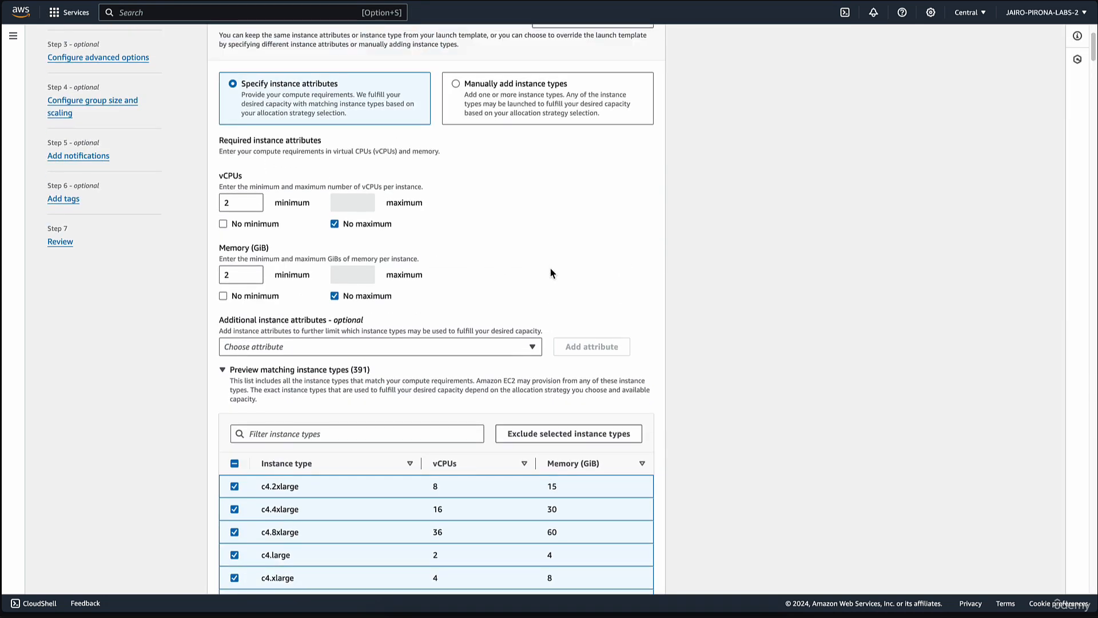
scroll(552, 273, down, 1)
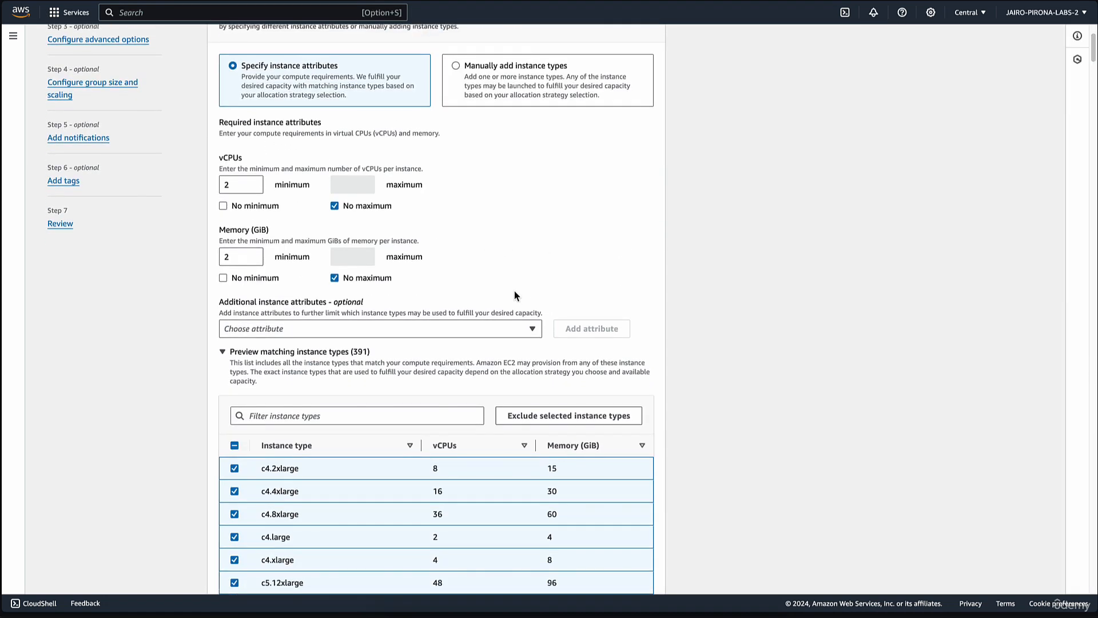
click(288, 334)
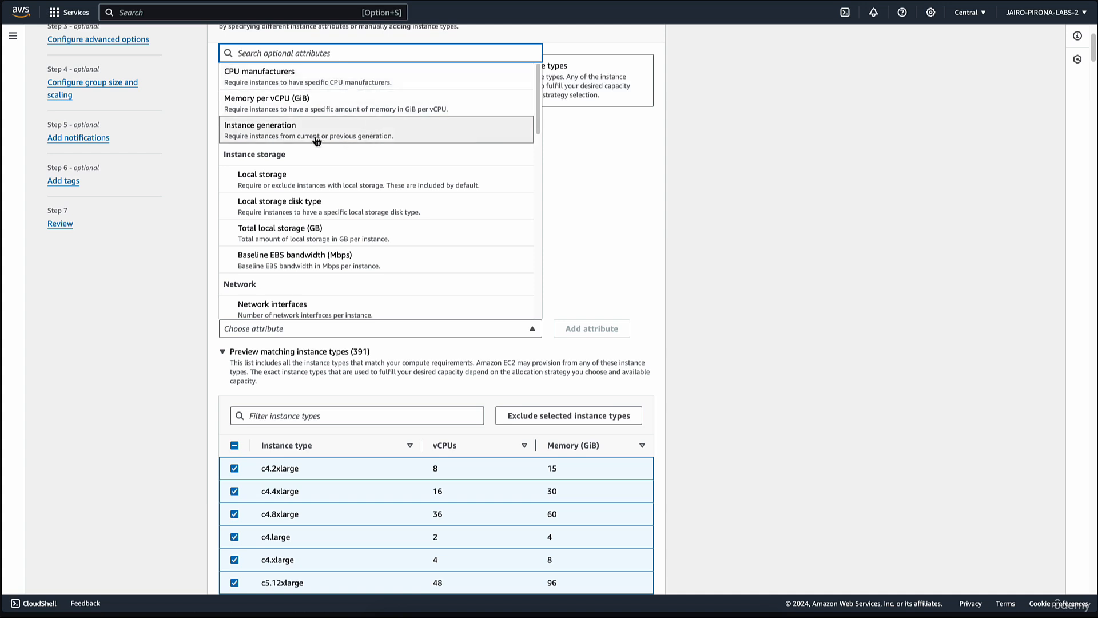
scroll(366, 148, down, 3)
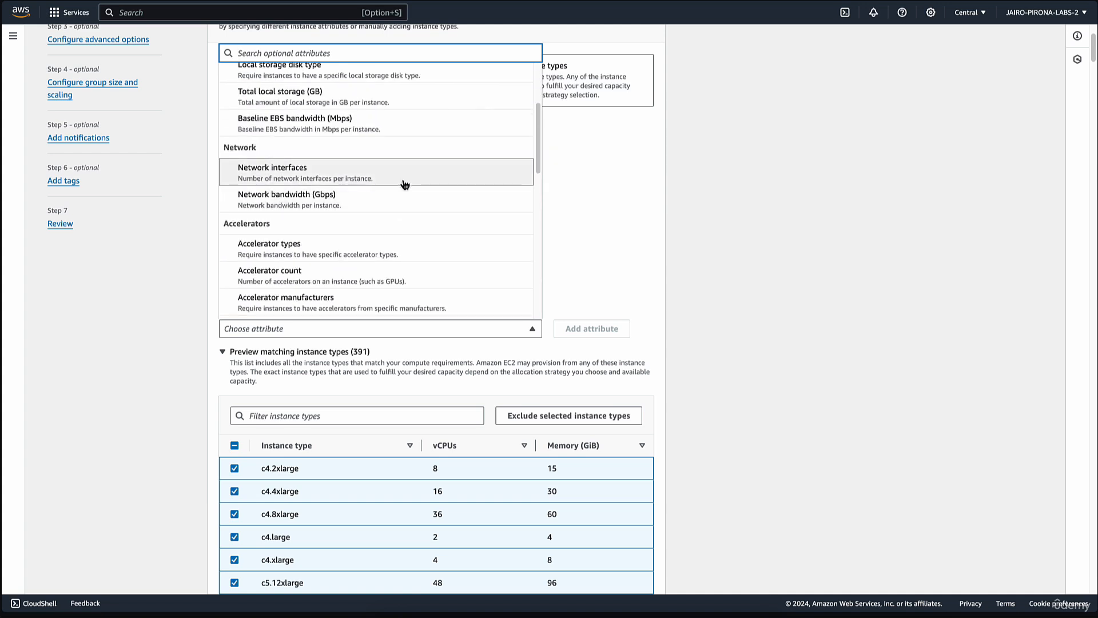
scroll(403, 228, down, 3)
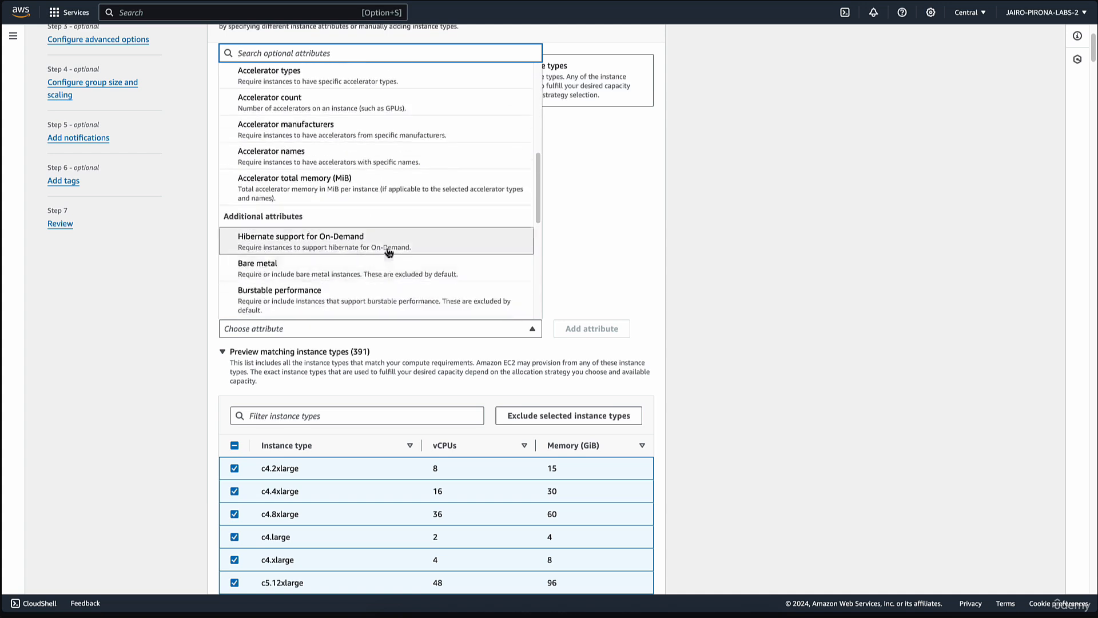
click(609, 239)
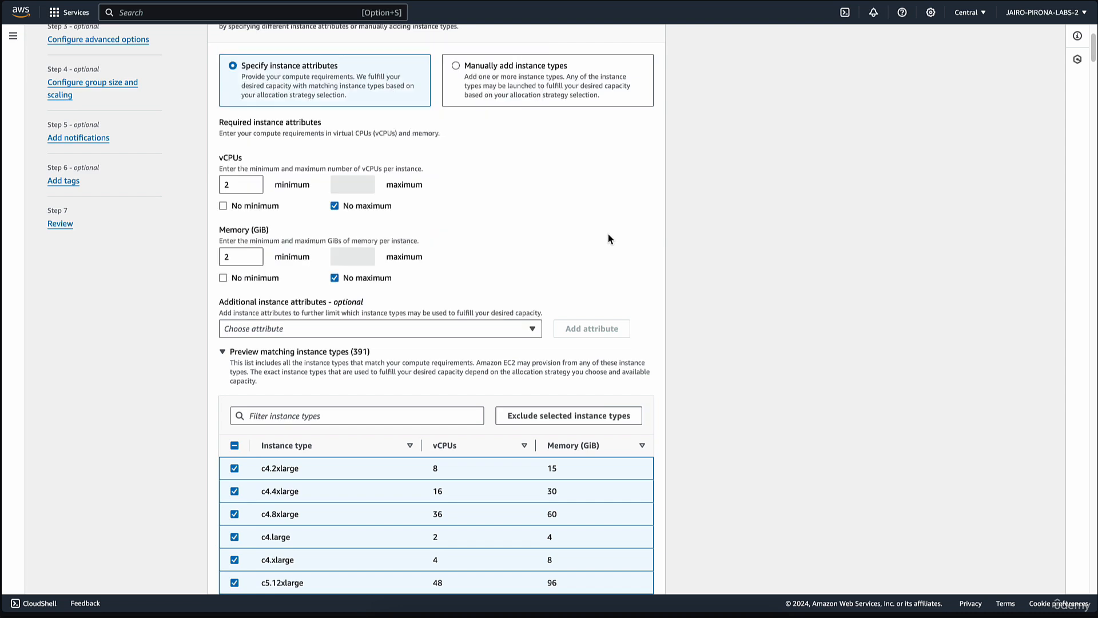
Switch to manually added instance types and set the additional instance type to c5.xlarge.
scroll(600, 252, down, 1)
scroll(572, 228, up, 2)
click(466, 125)
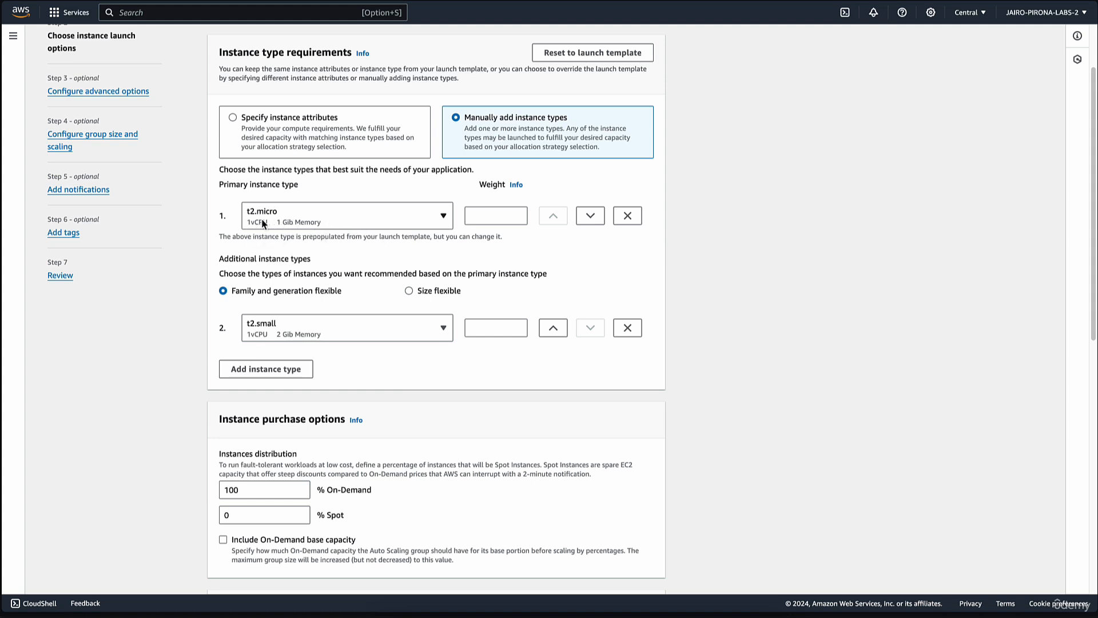
click(369, 334)
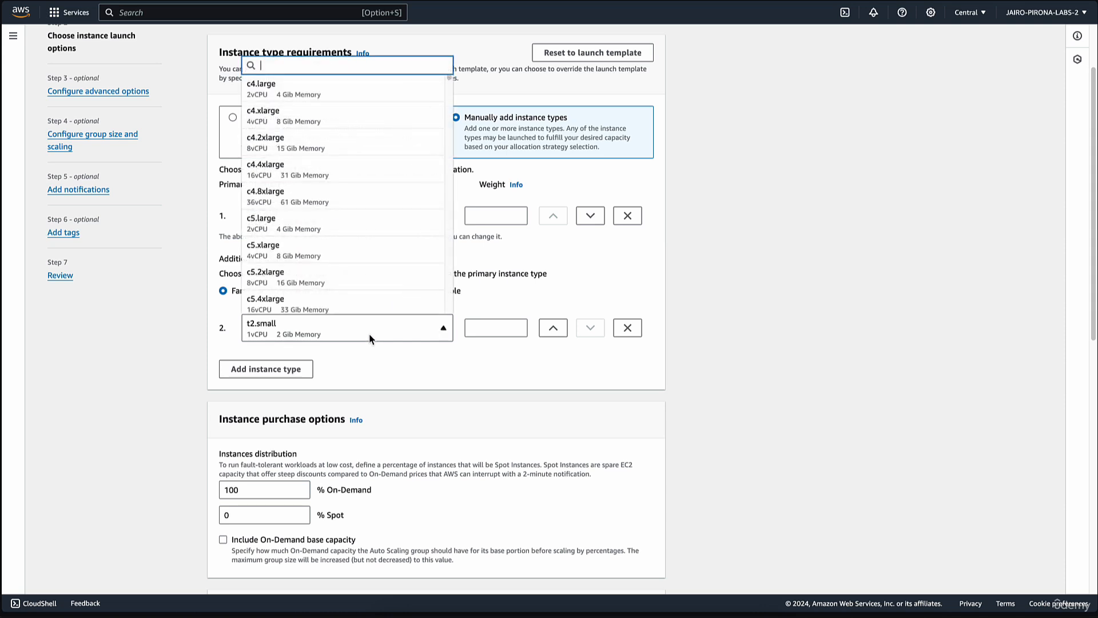
click(365, 247)
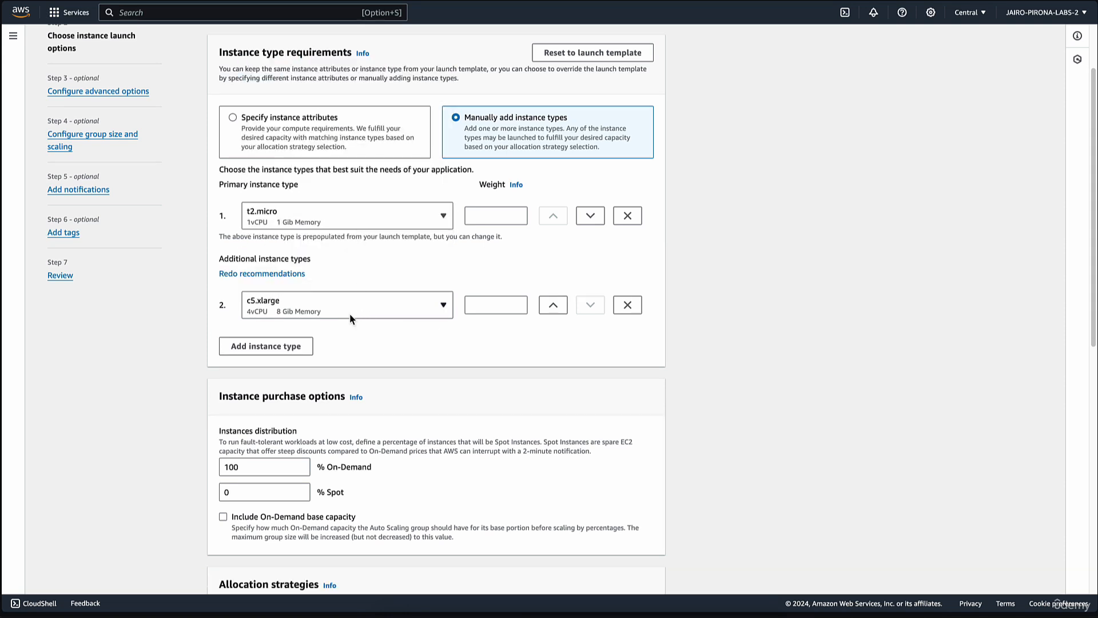
click(503, 218)
click(503, 308)
scroll(513, 355, down, 4)
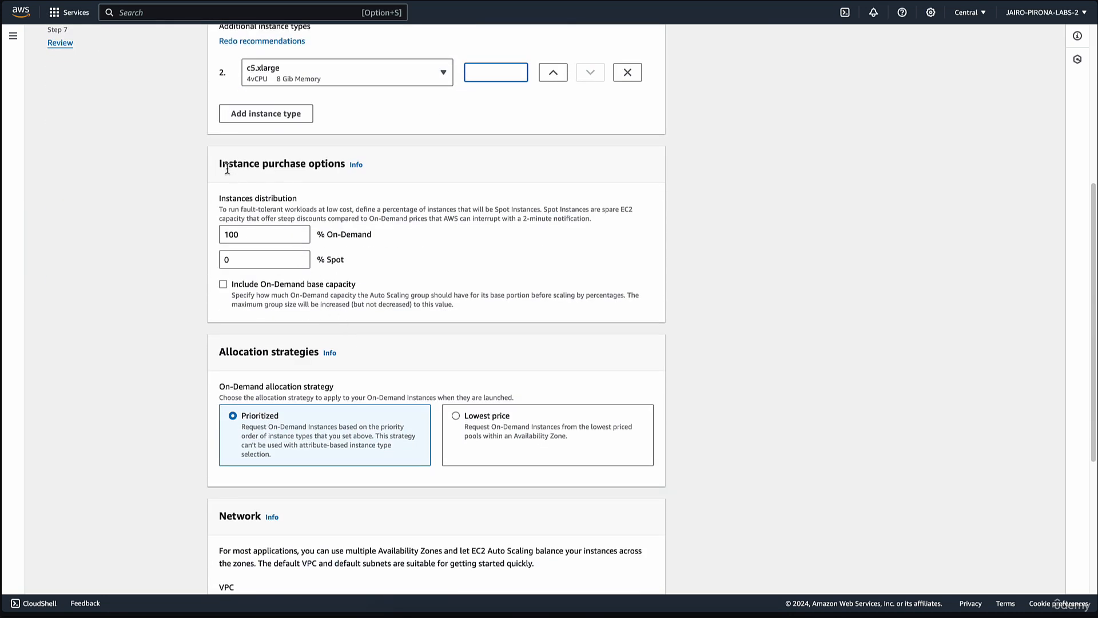
Examine the instance purchase options, comparing the On-Demand and Spot percentages of the instances distribution.
drag(228, 164, 328, 165)
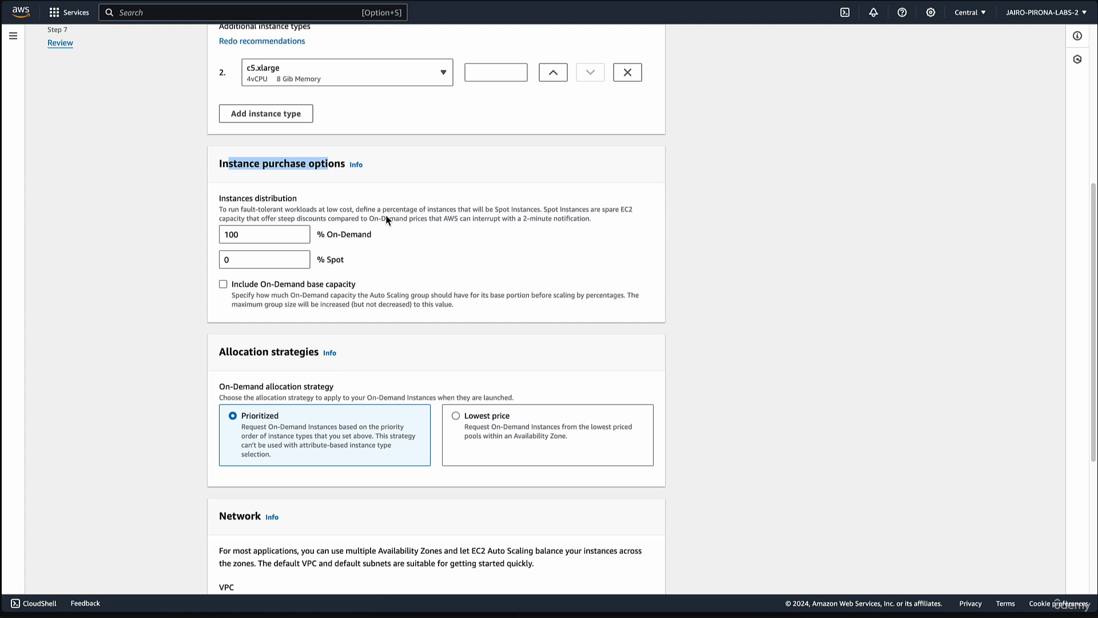
click(410, 235)
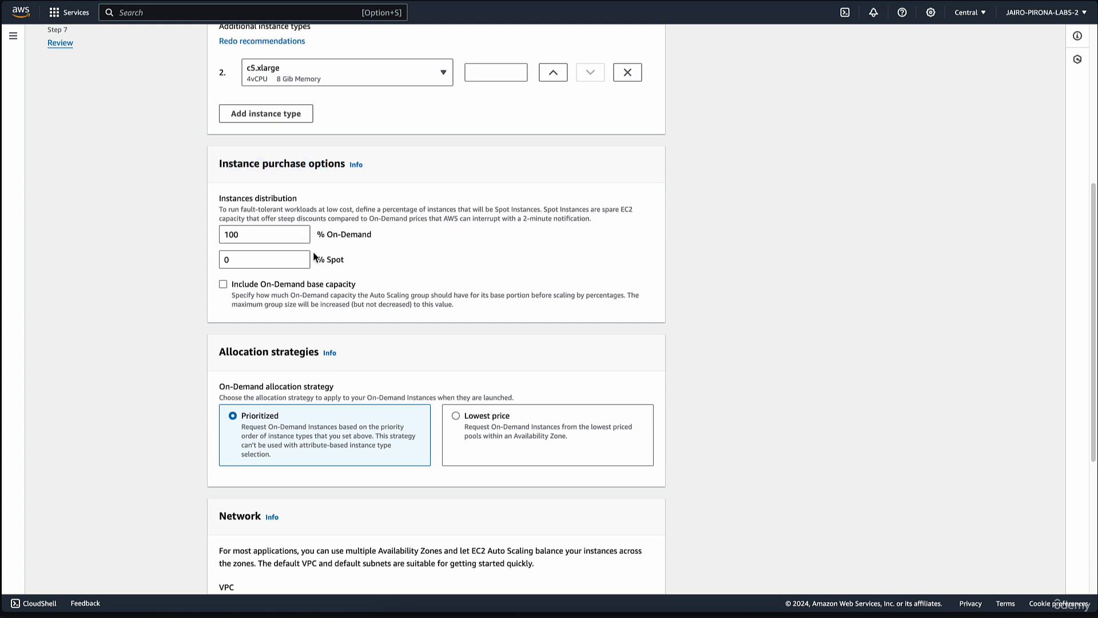
drag(330, 237, 373, 239)
click(370, 247)
double_click(340, 260)
click(352, 270)
double_click(334, 262)
click(375, 268)
scroll(410, 262, down, 3)
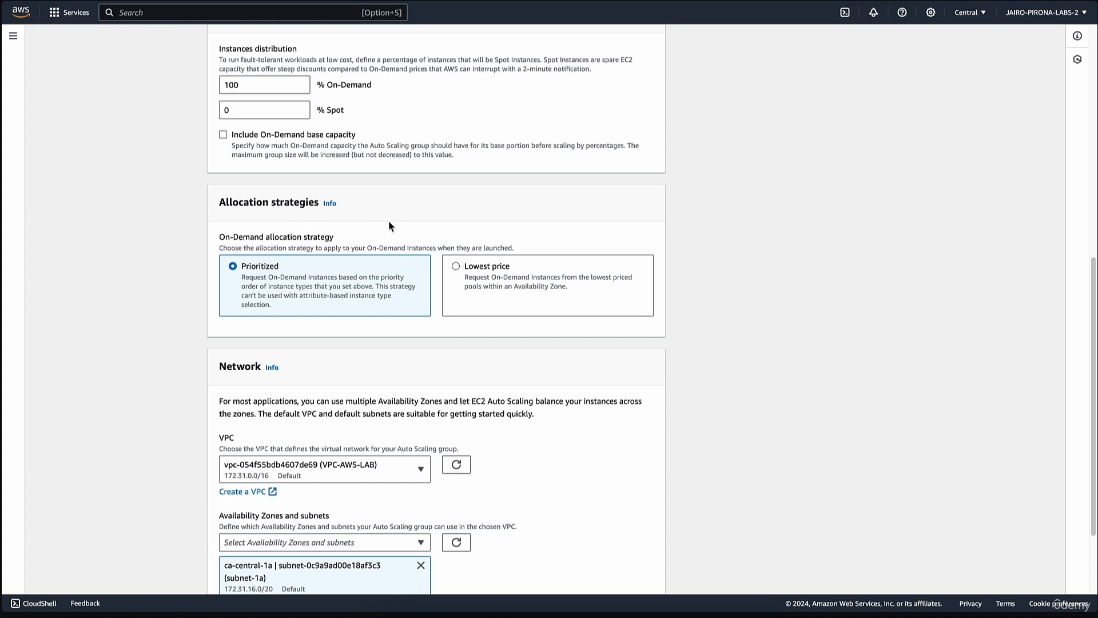
scroll(389, 223, down, 1)
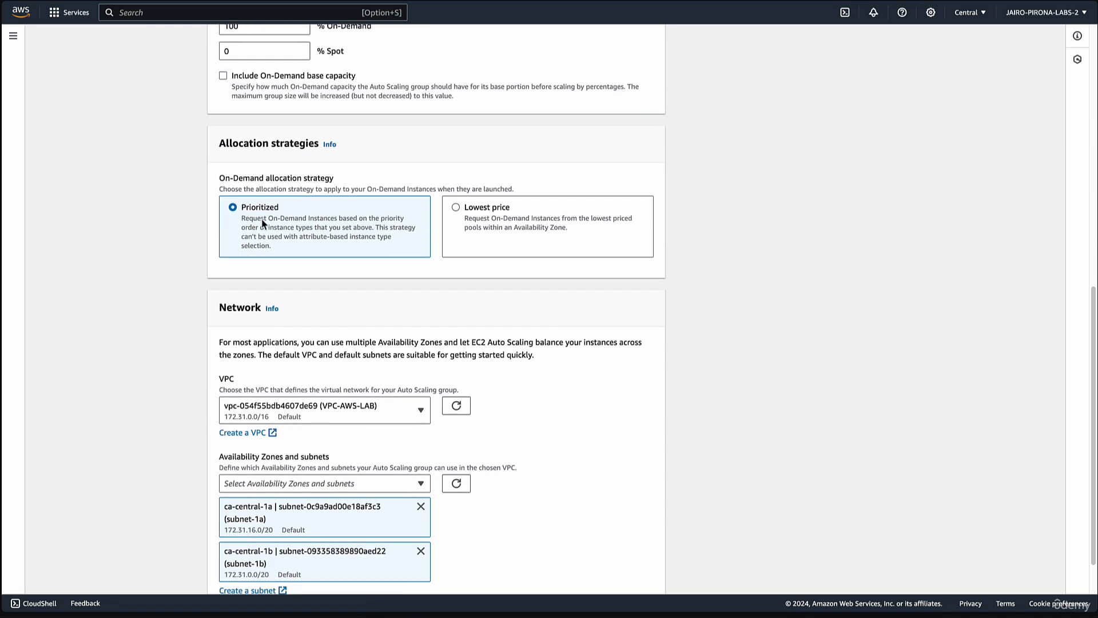
Compare the Prioritized and Lowest price On-Demand allocation strategies and select Lowest price.
click(464, 222)
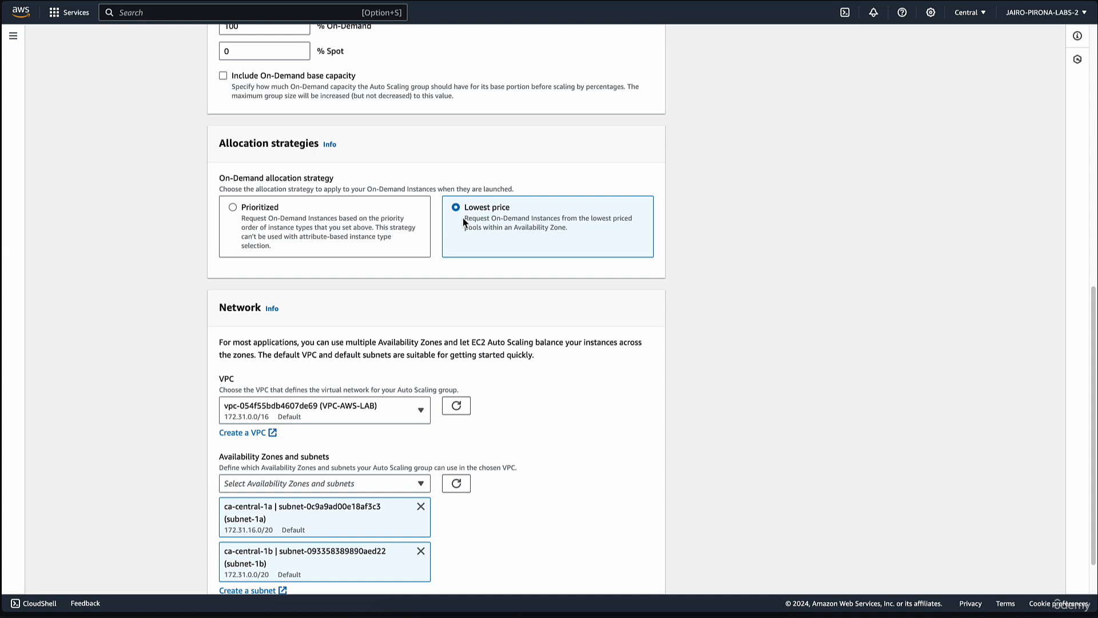
click(283, 219)
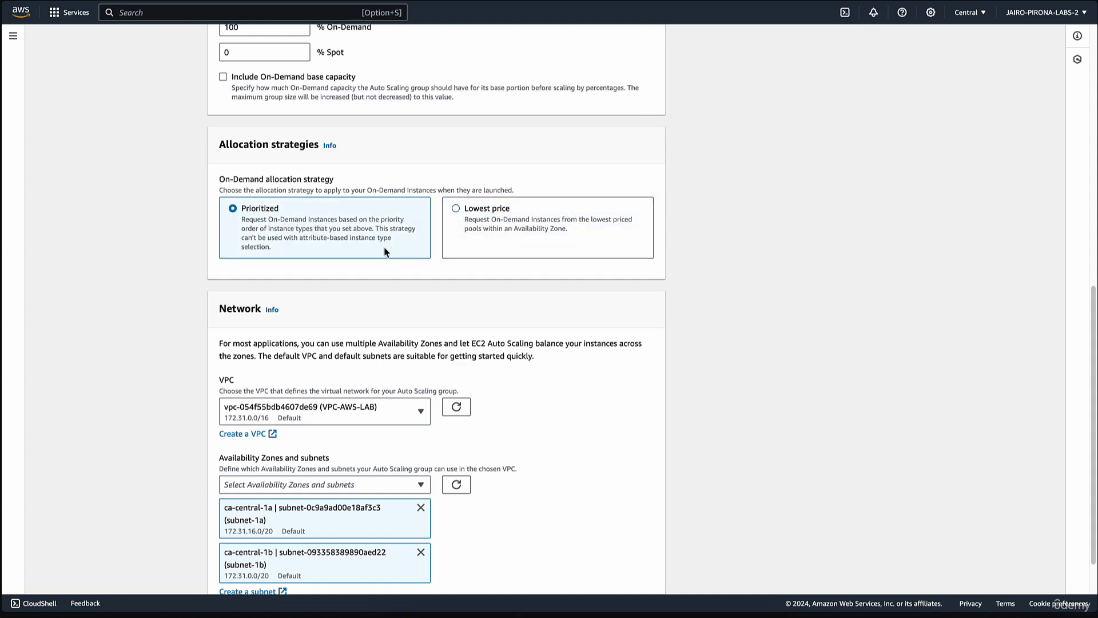
scroll(382, 234, up, 7)
scroll(382, 229, down, 6)
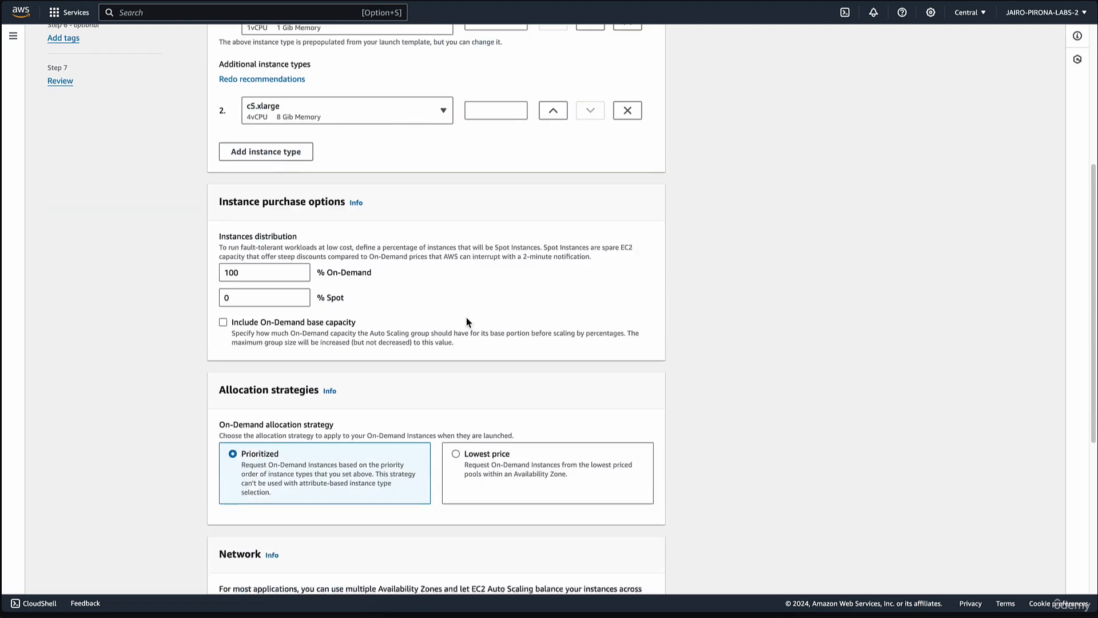
click(495, 267)
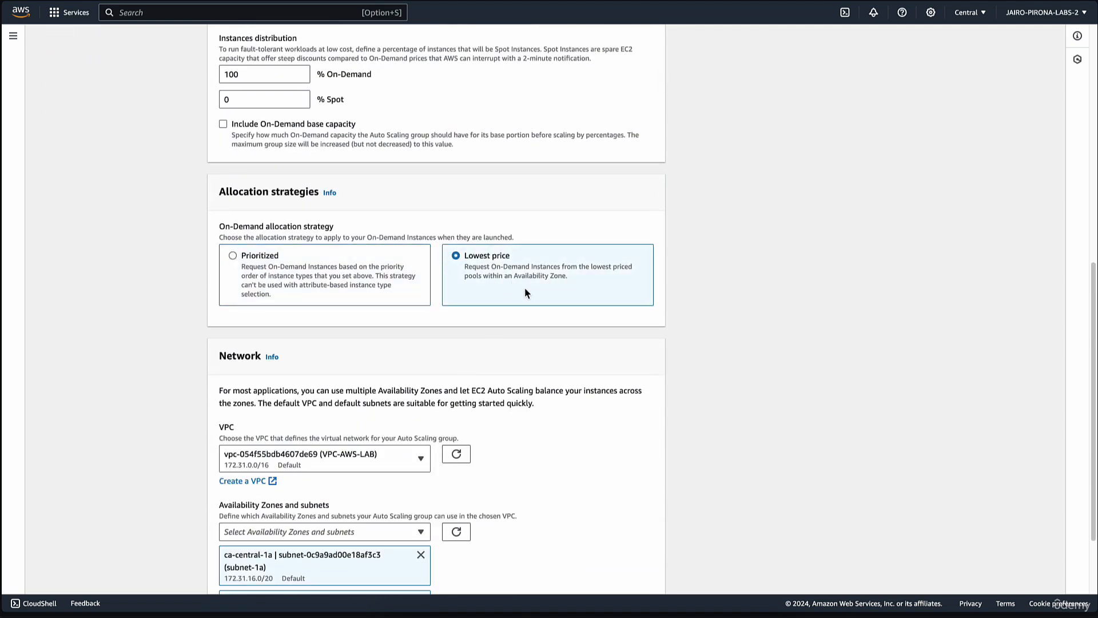
scroll(531, 303, down, 2)
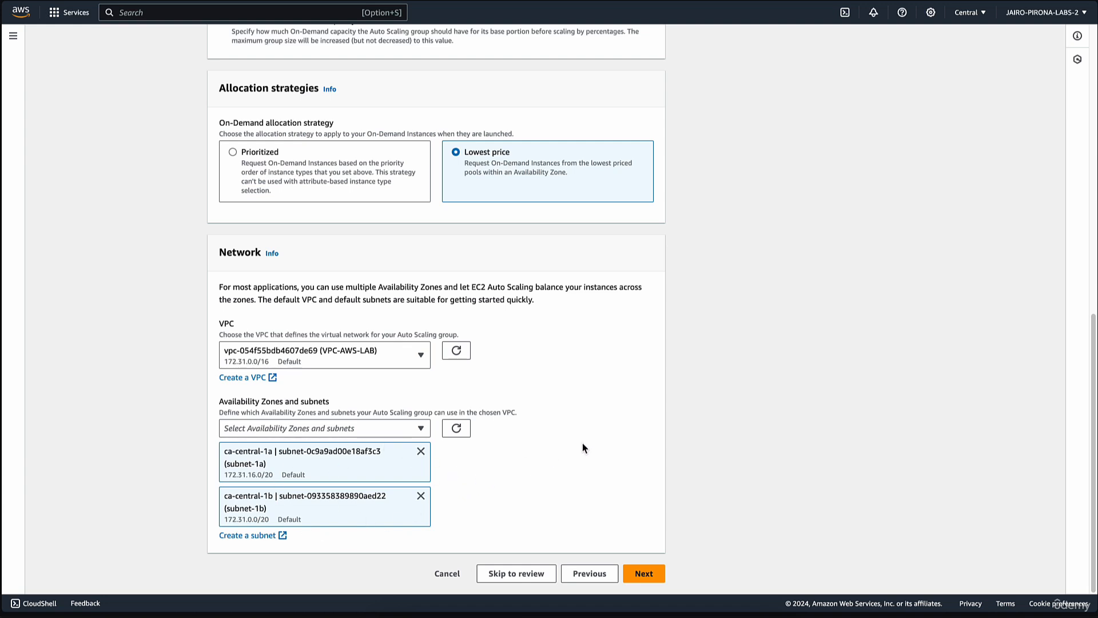
Revert the instance type requirements to the launch template's settings and proceed to the advanced options.
scroll(589, 423, up, 10)
click(590, 140)
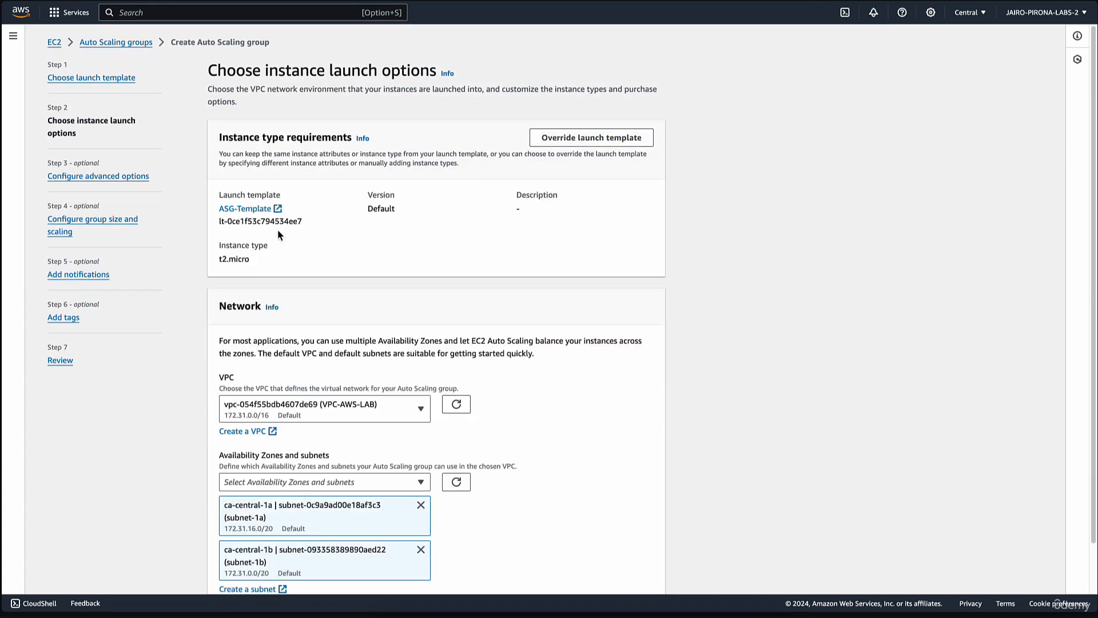
scroll(583, 265, down, 1)
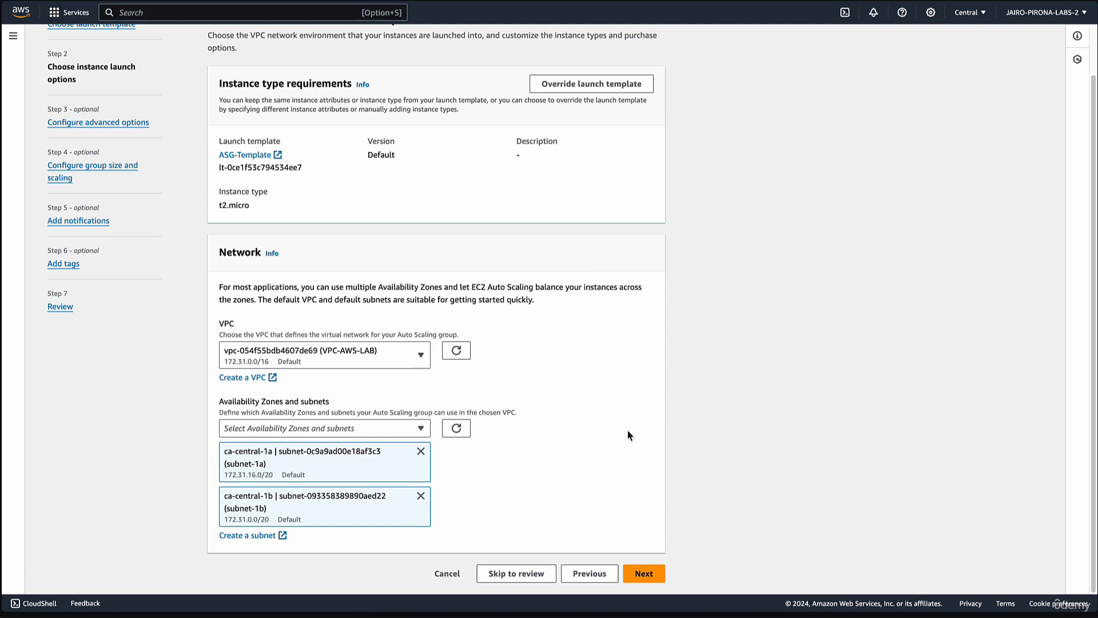
click(644, 574)
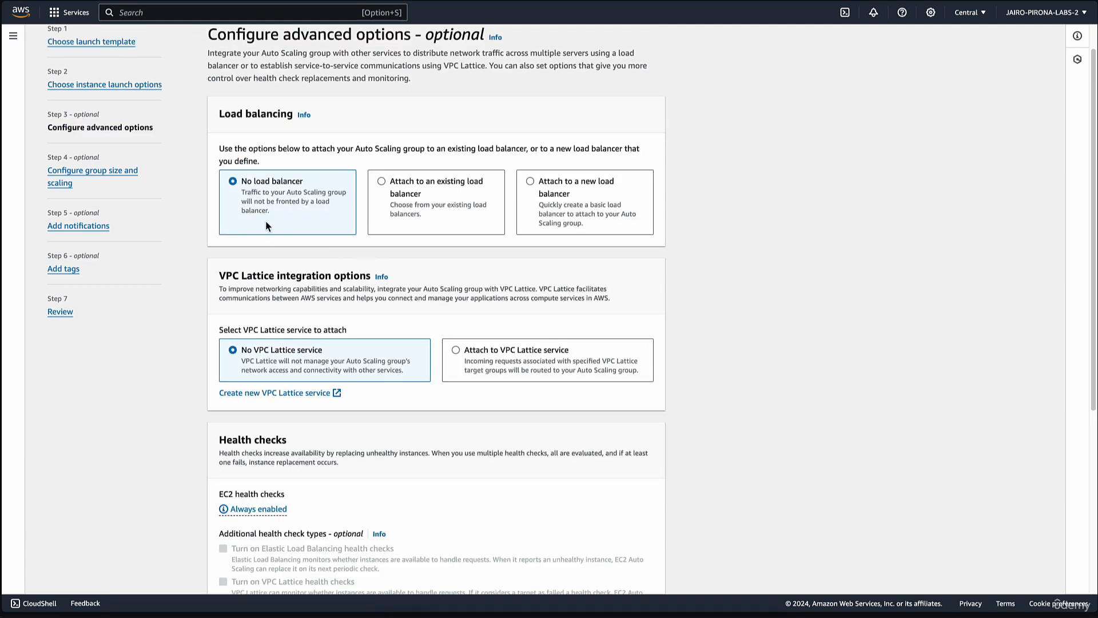
Attach the group to a new Application Load Balancer named ALB-Lab with the Internet-facing scheme.
scroll(304, 228, up, 1)
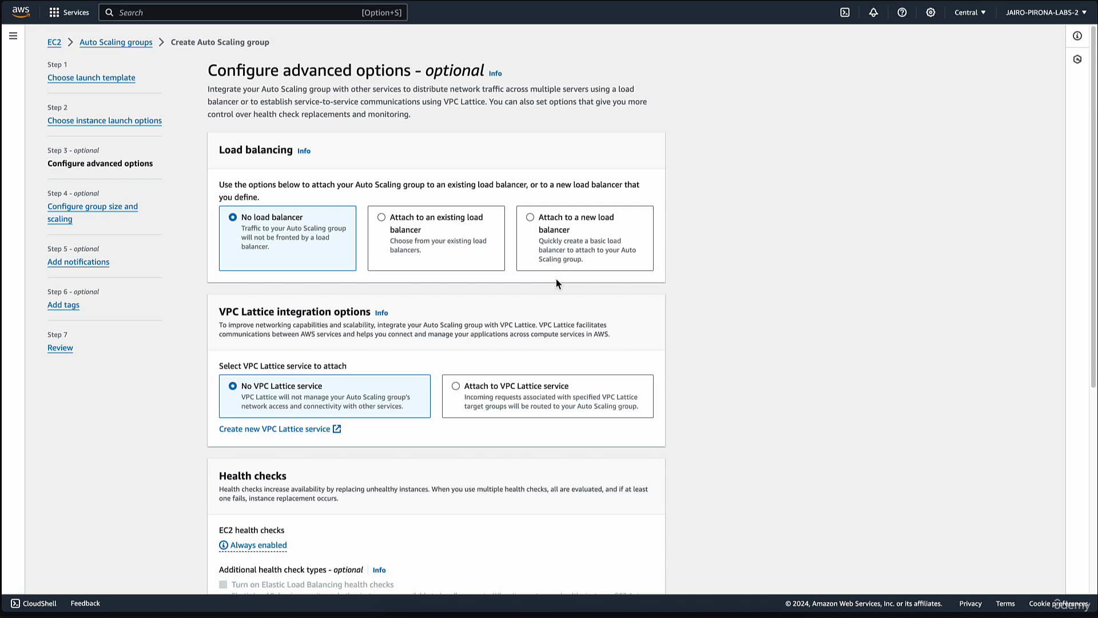
click(529, 218)
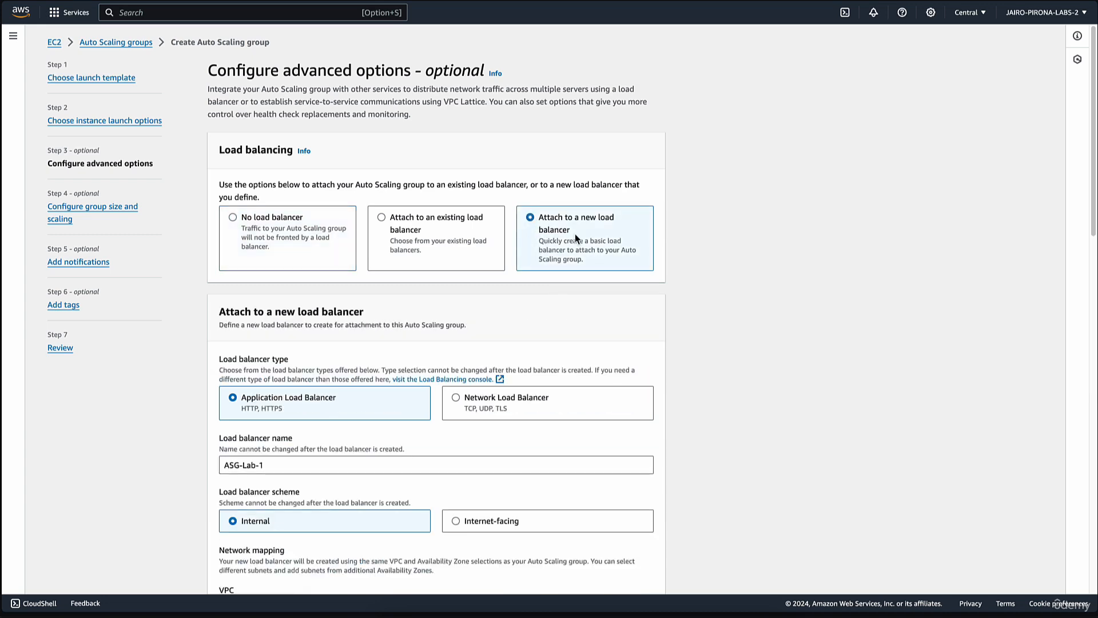
scroll(316, 262, down, 4)
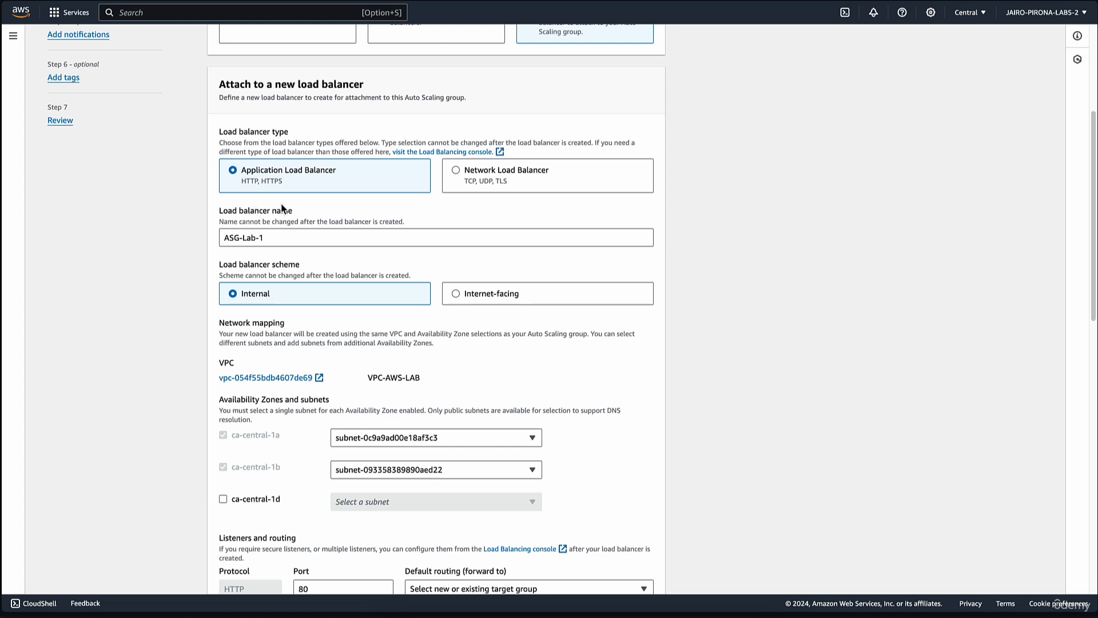
scroll(307, 215, down, 2)
triple_click(284, 179)
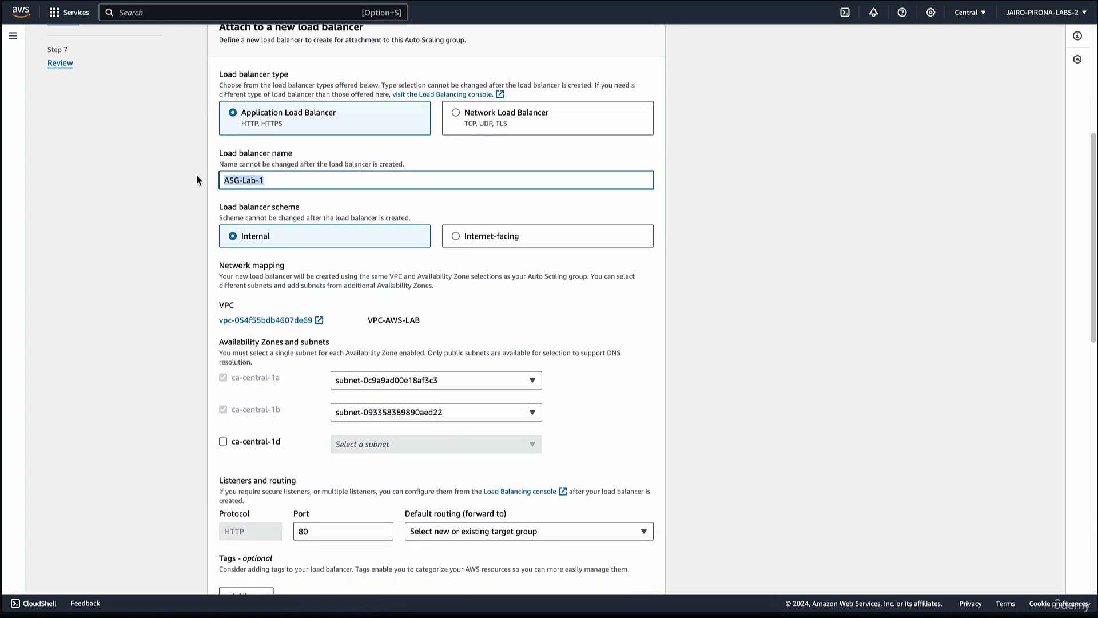
text(ALB-Lab)
click(345, 204)
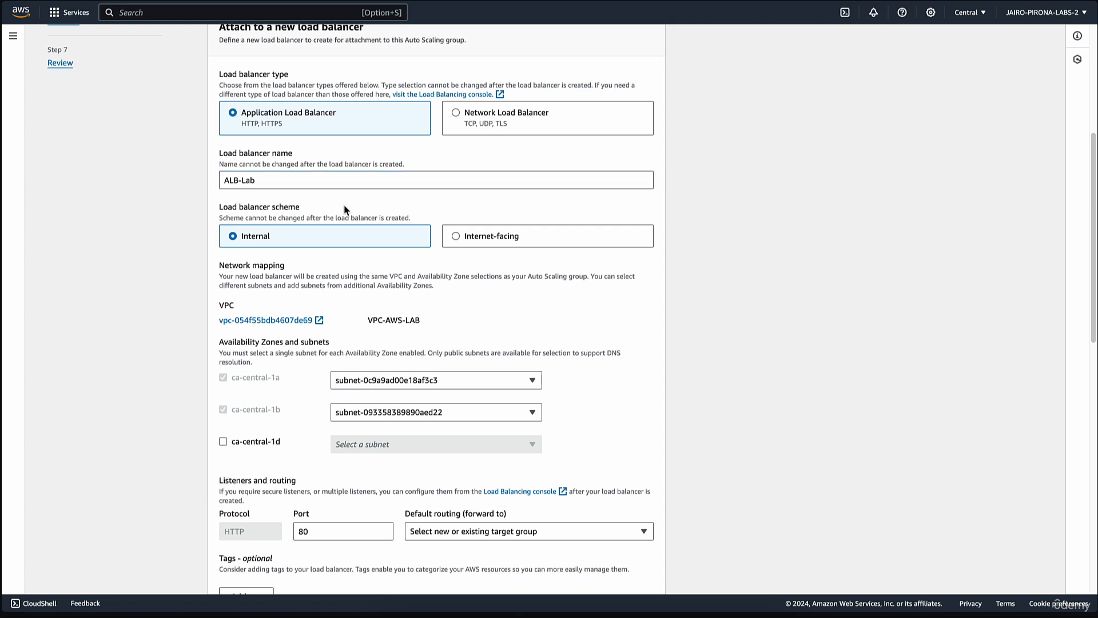
drag(234, 208, 299, 210)
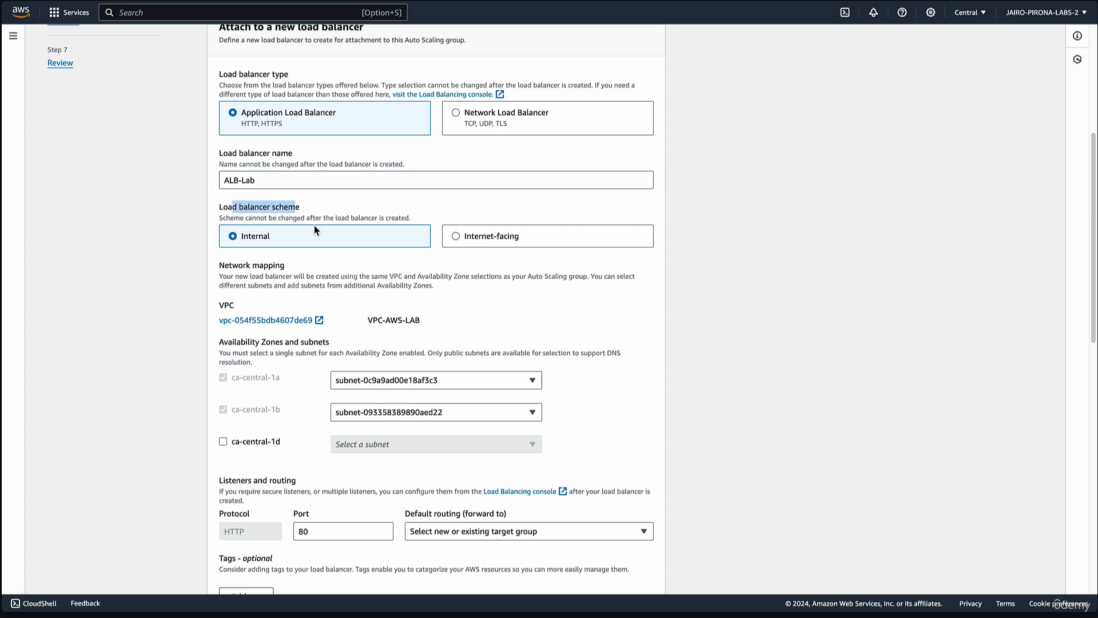
click(457, 236)
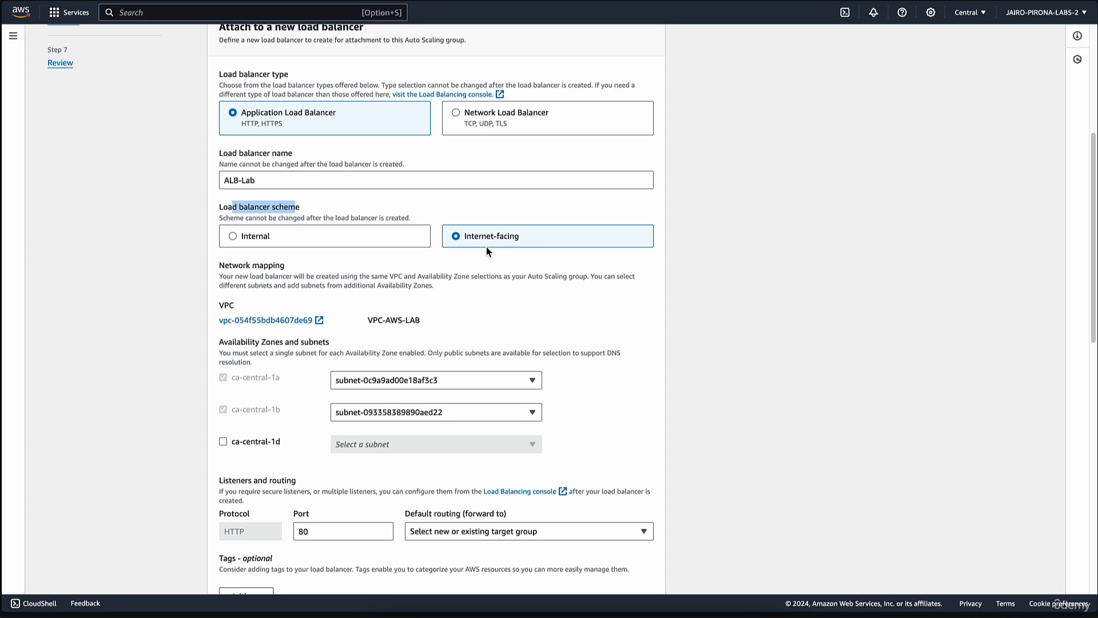
Set the load balancer's default routing to create a new target group named TG-Lab.
scroll(516, 301, down, 3)
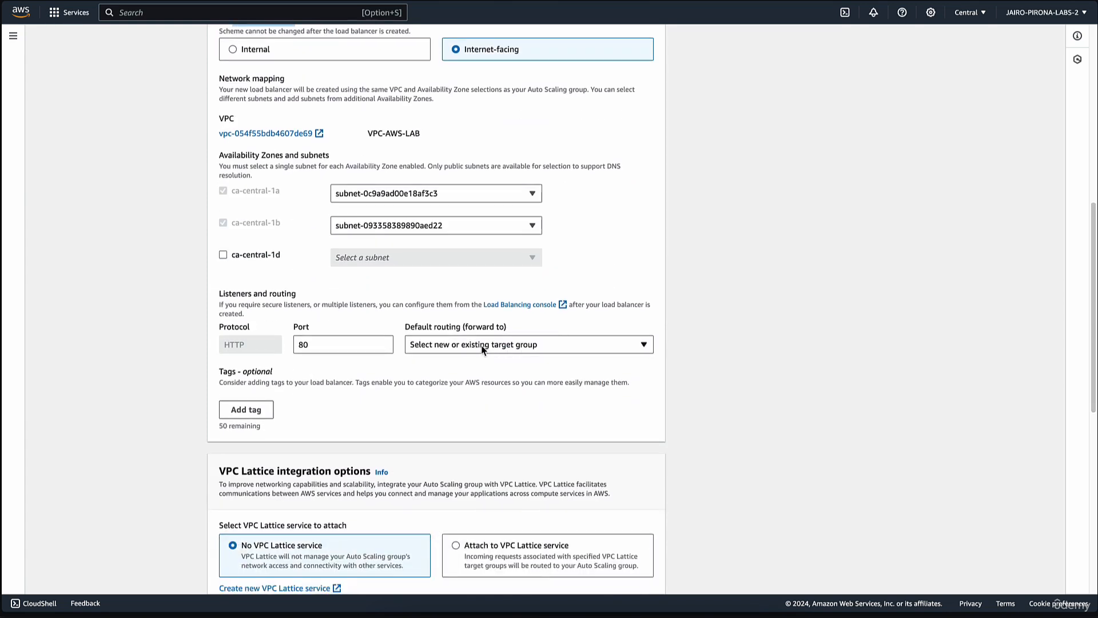
click(475, 346)
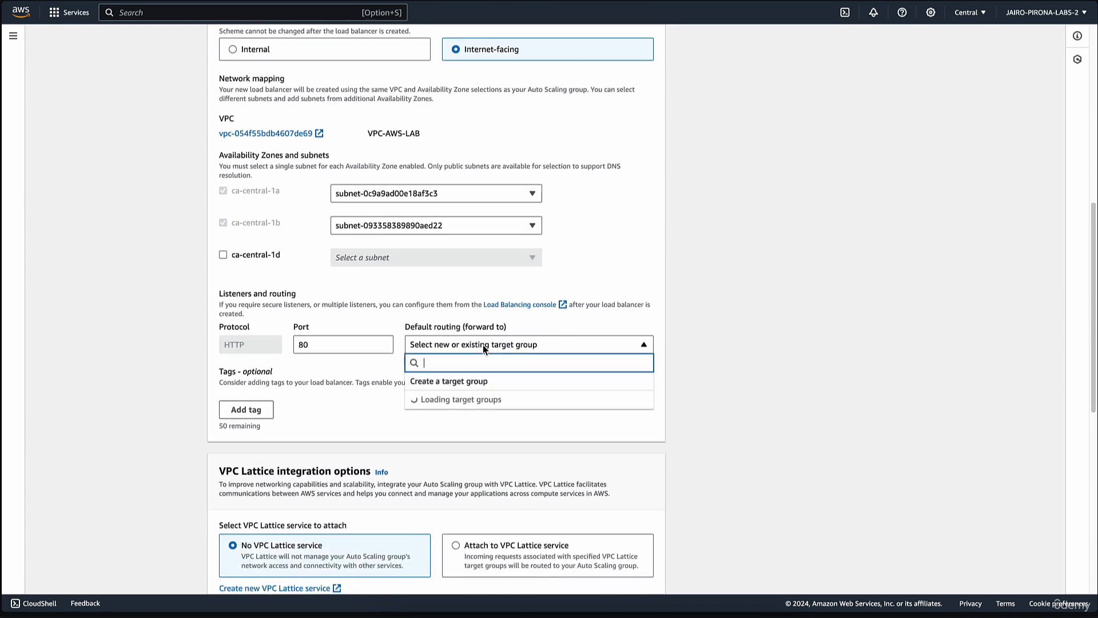
click(479, 384)
triple_click(451, 387)
text(T)
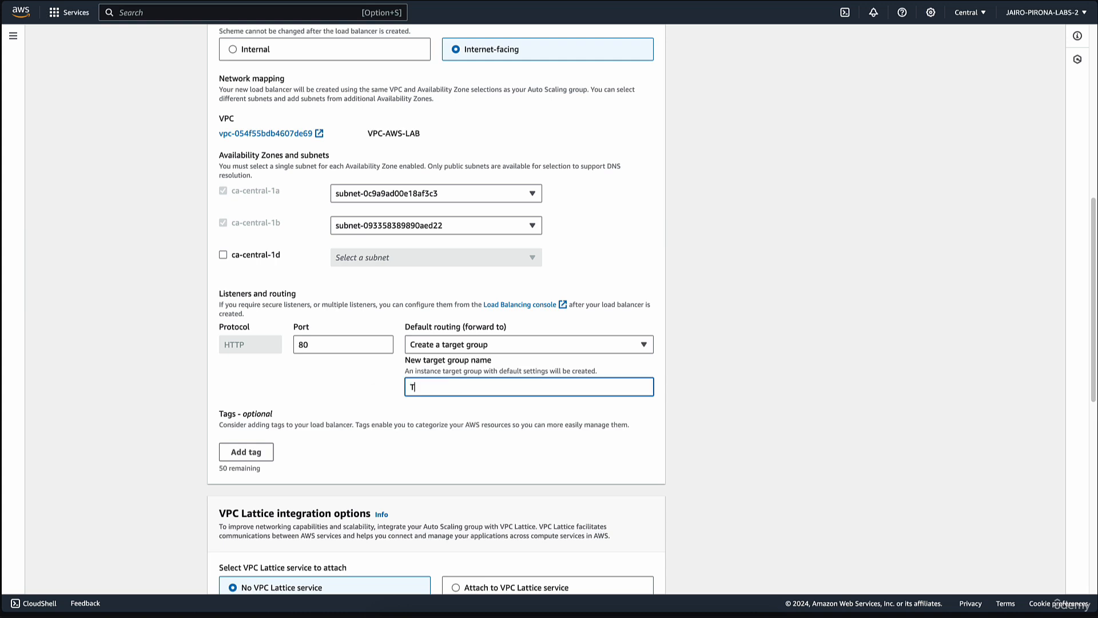
text(G-Lab)
click(502, 414)
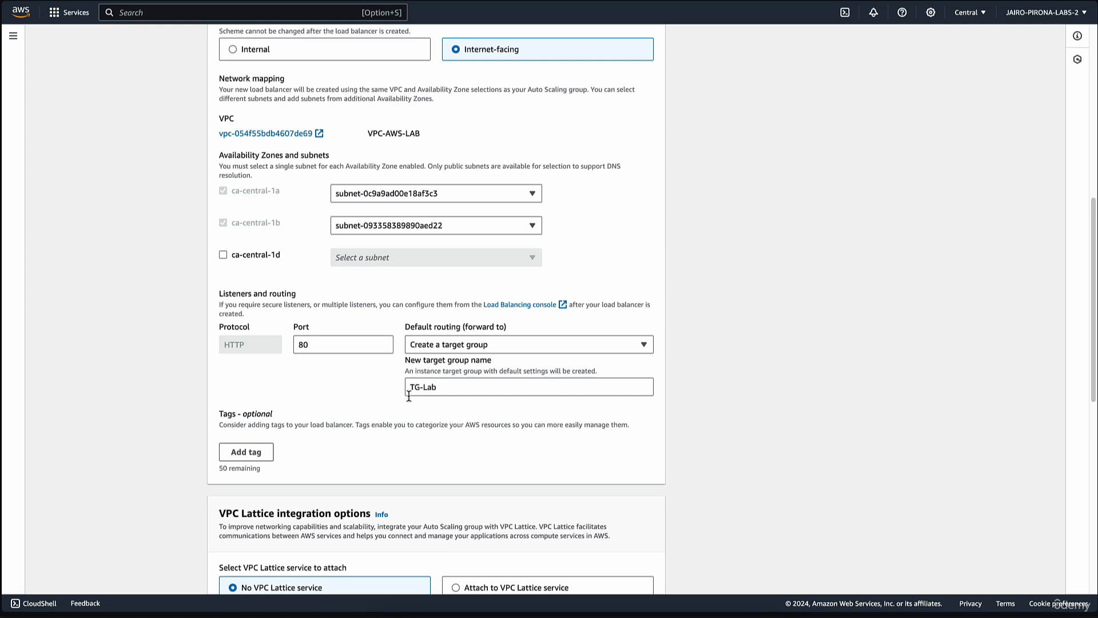
click(440, 387)
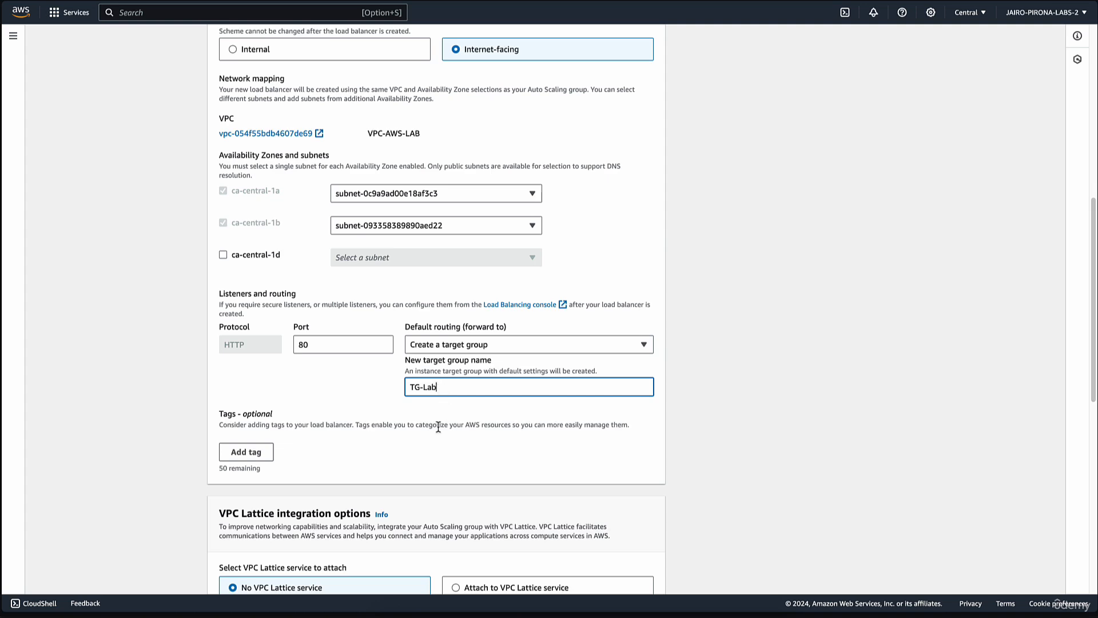
Review the VPC Lattice integration options and read the explanation of the EC2 health checks.
scroll(439, 427, down, 6)
scroll(278, 183, down, 1)
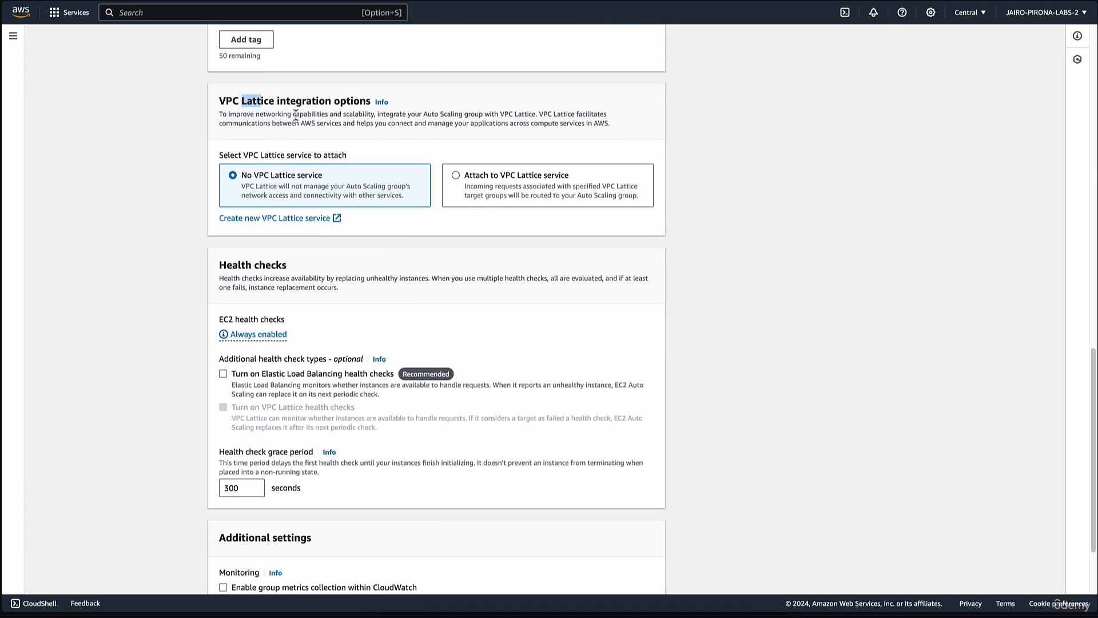
scroll(320, 154, down, 1)
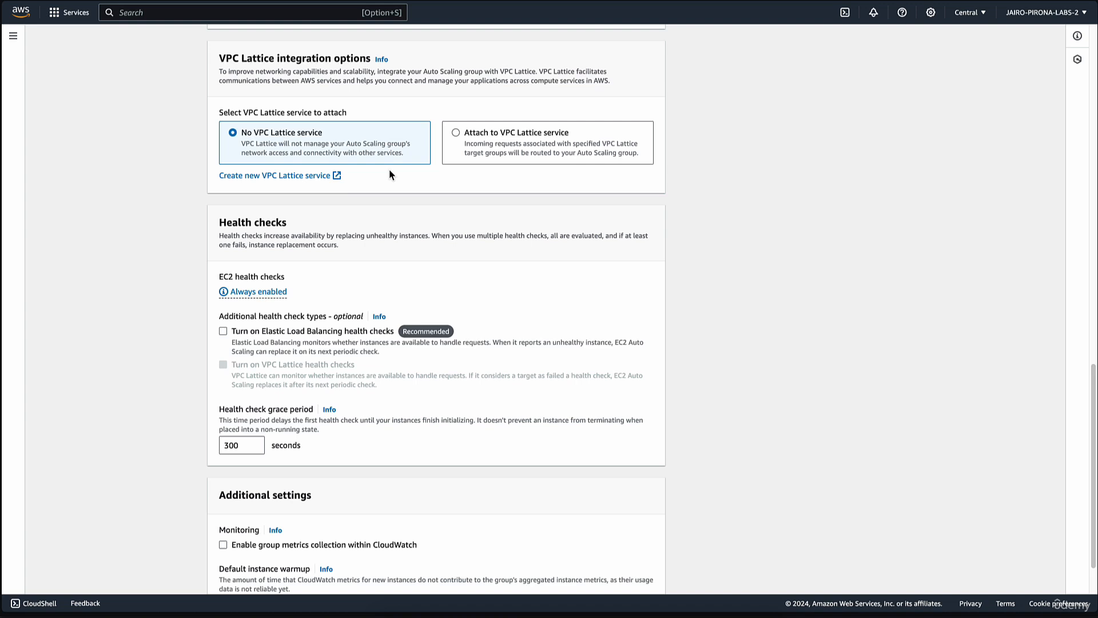
scroll(333, 199, down, 2)
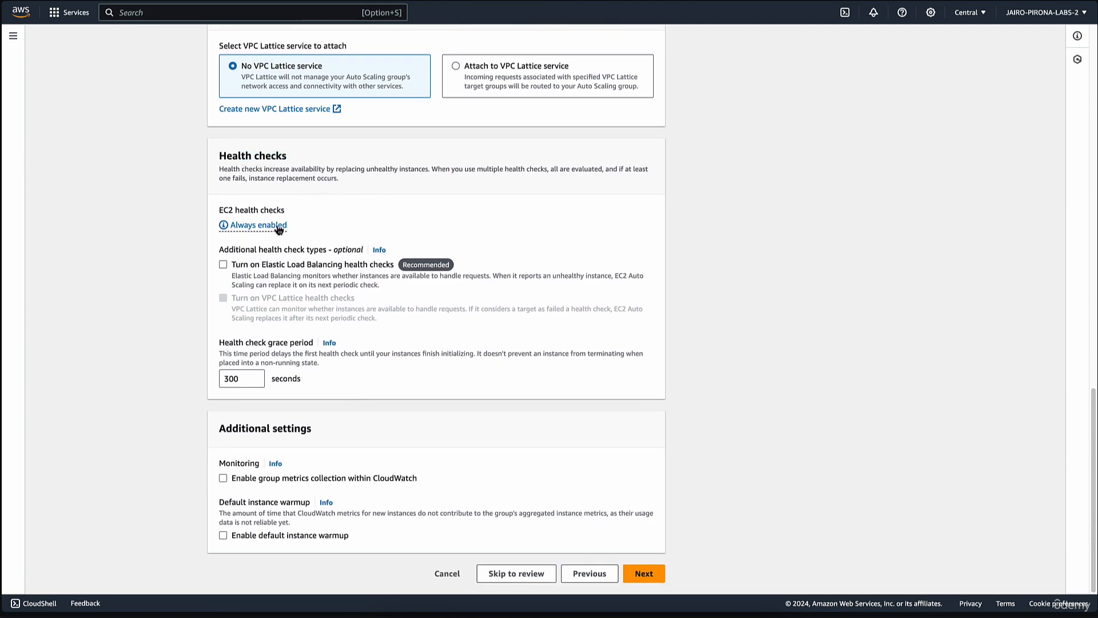
click(258, 229)
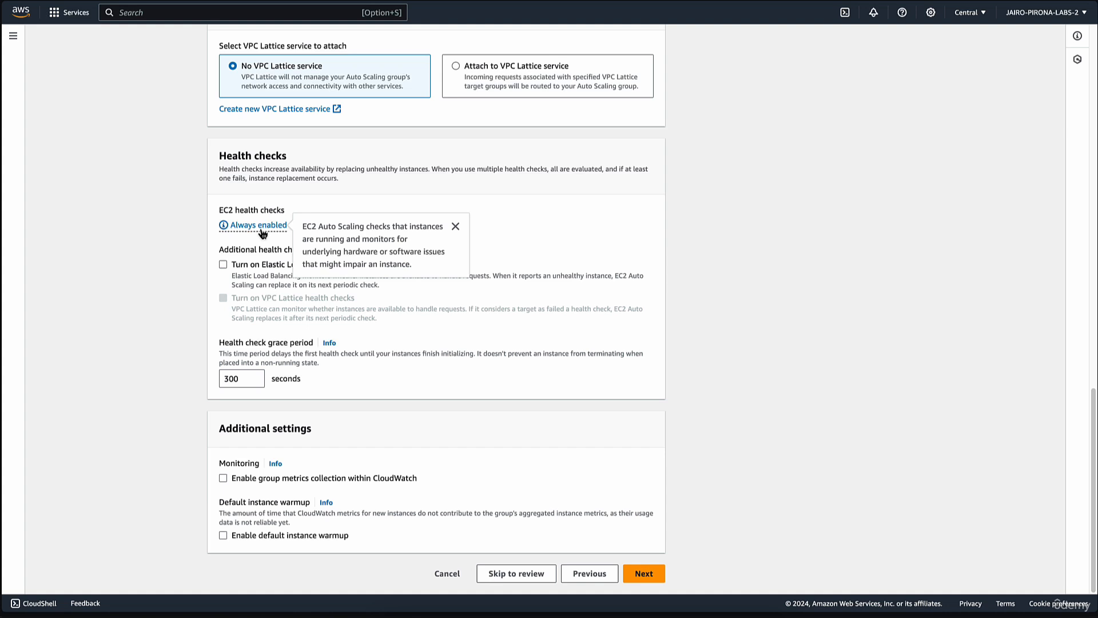
click(328, 206)
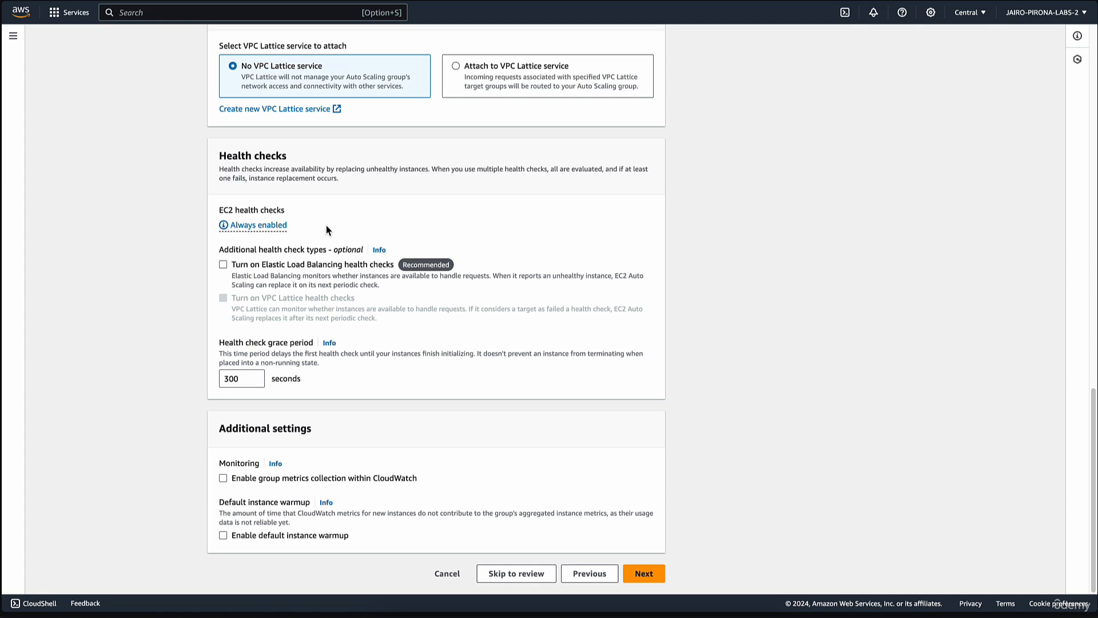
Turn on Elastic Load Balancing health checks, read the accompanying notice, and turn them off again.
click(225, 265)
click(263, 268)
drag(263, 267, 338, 267)
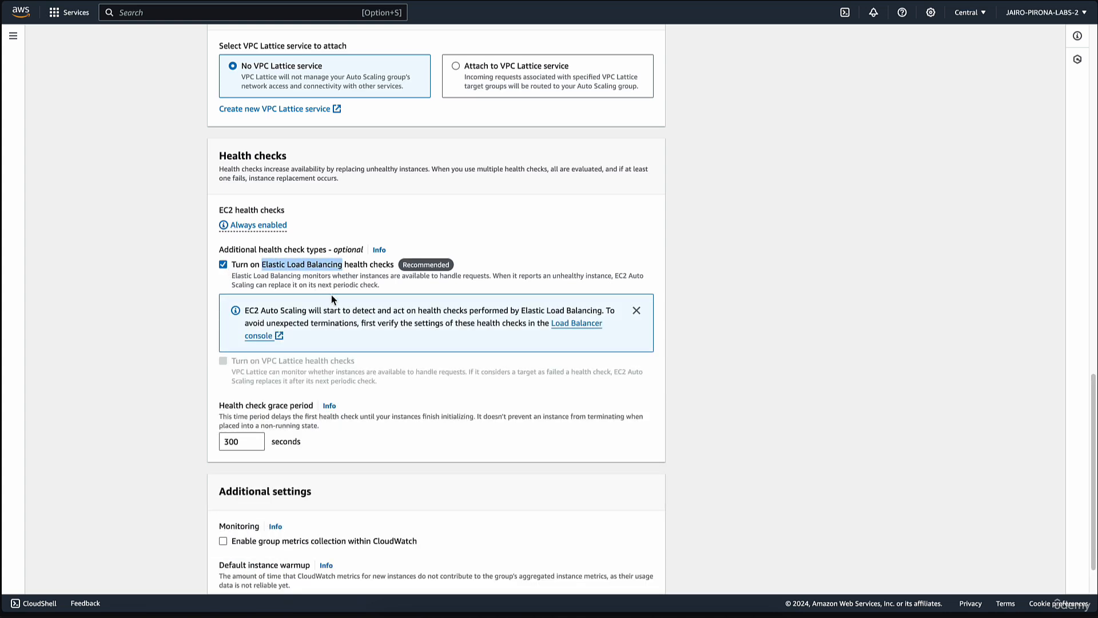
click(363, 322)
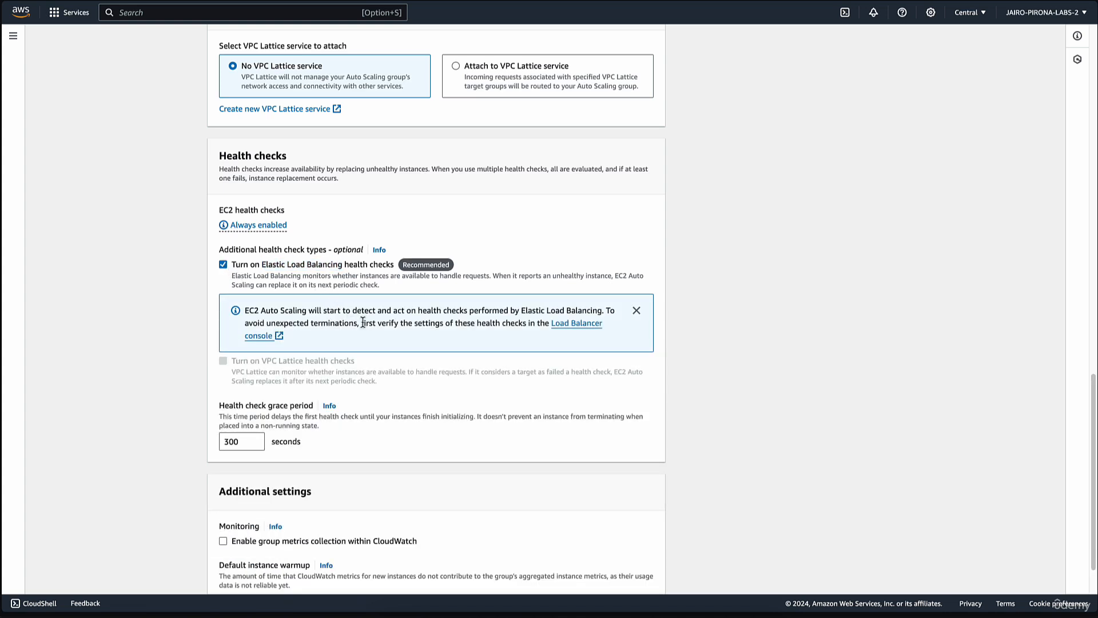
drag(419, 312, 605, 312)
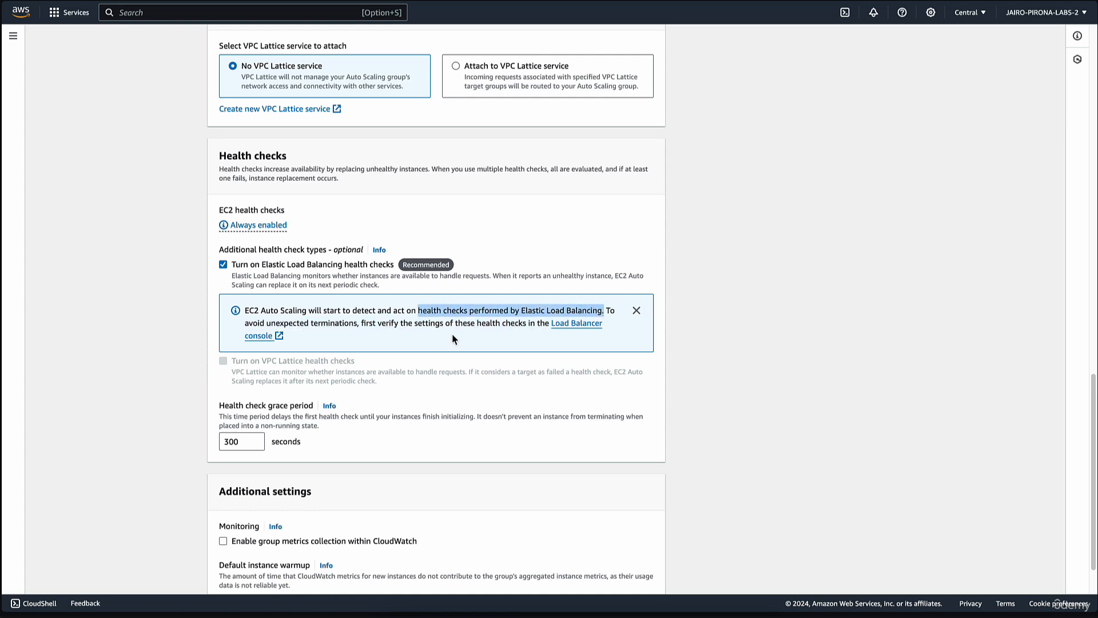
click(243, 267)
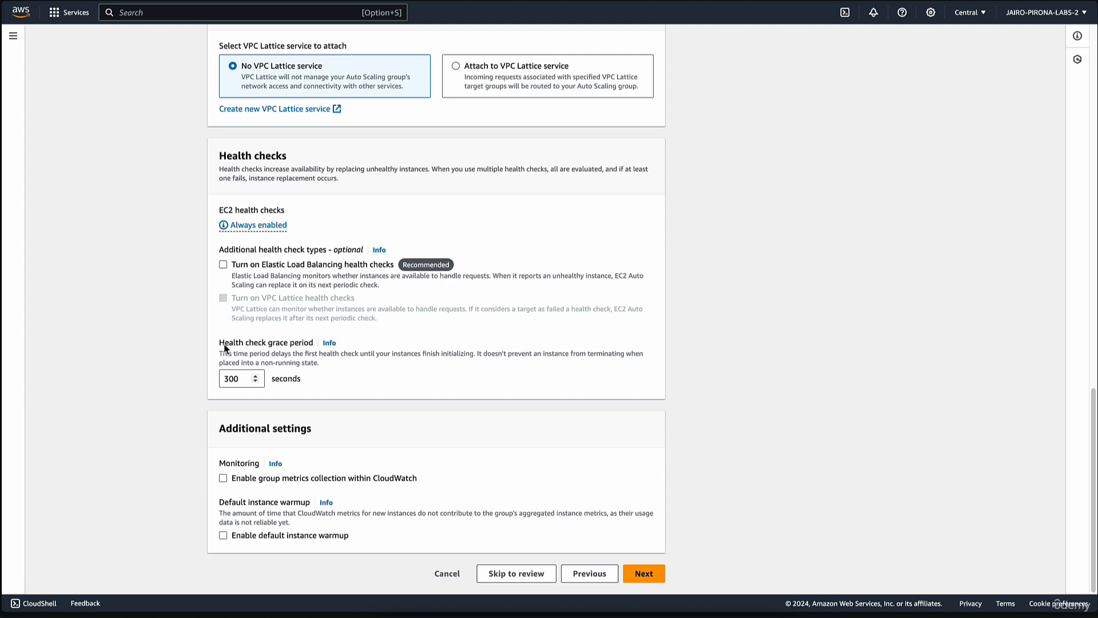
Set the health check grace period to 60 seconds.
drag(225, 346, 294, 347)
click(318, 354)
click(245, 379)
drag(243, 381, 220, 383)
text(60)
click(349, 383)
Enable group metrics collection within CloudWatch in the additional monitoring settings.
drag(312, 423, 219, 429)
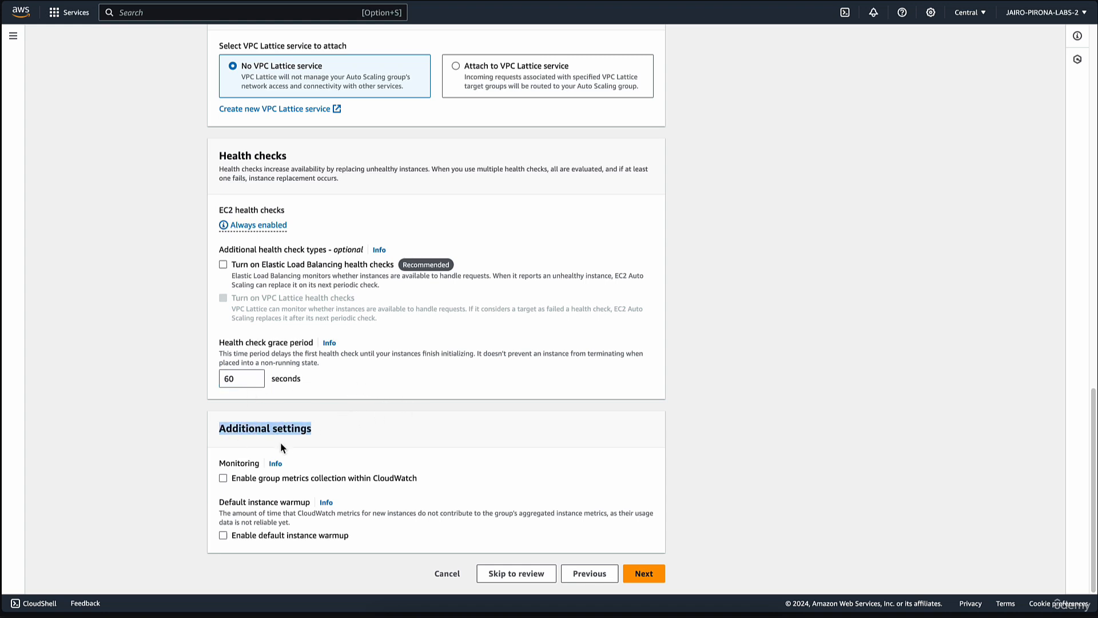
click(405, 497)
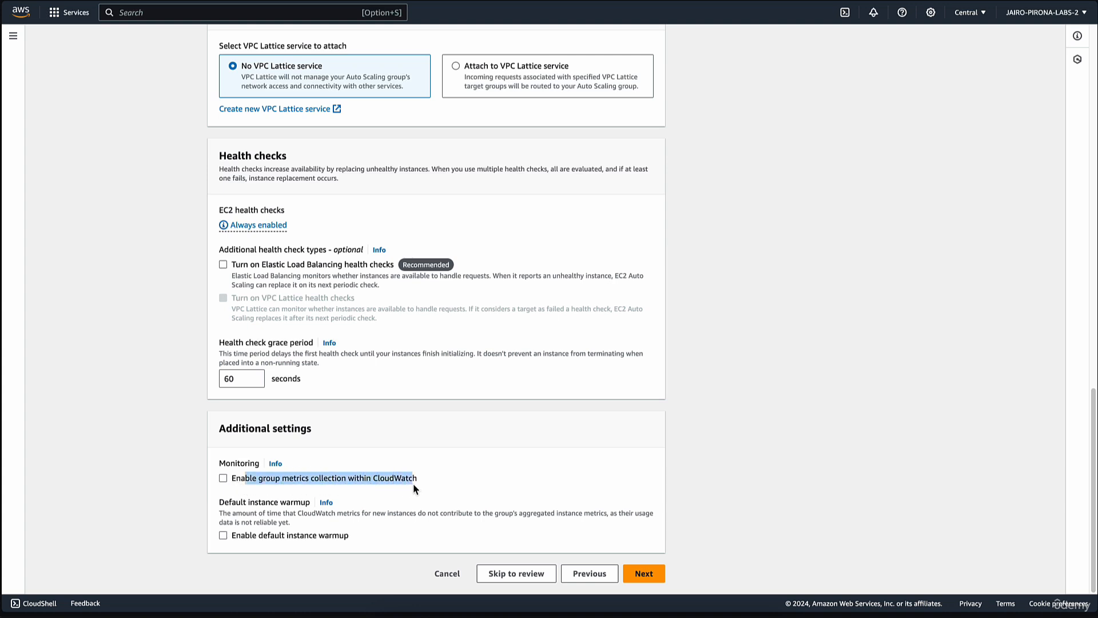
click(378, 496)
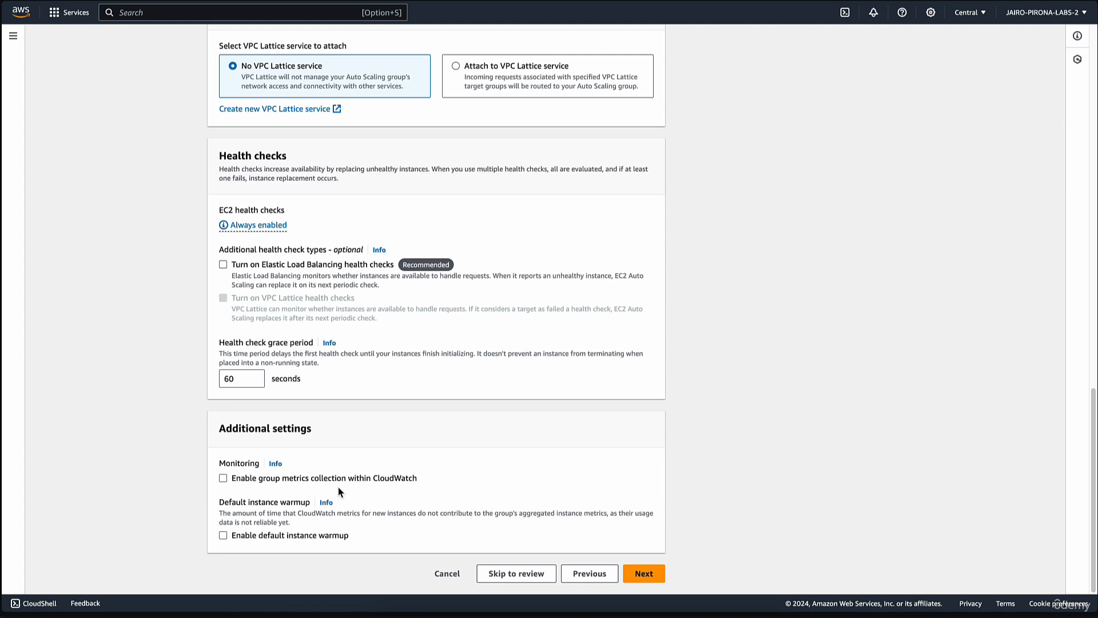
click(223, 479)
drag(374, 481, 423, 485)
click(400, 490)
Enable the default instance warmup to see its seconds setting, and disable it again.
drag(220, 503, 313, 513)
click(365, 504)
click(223, 535)
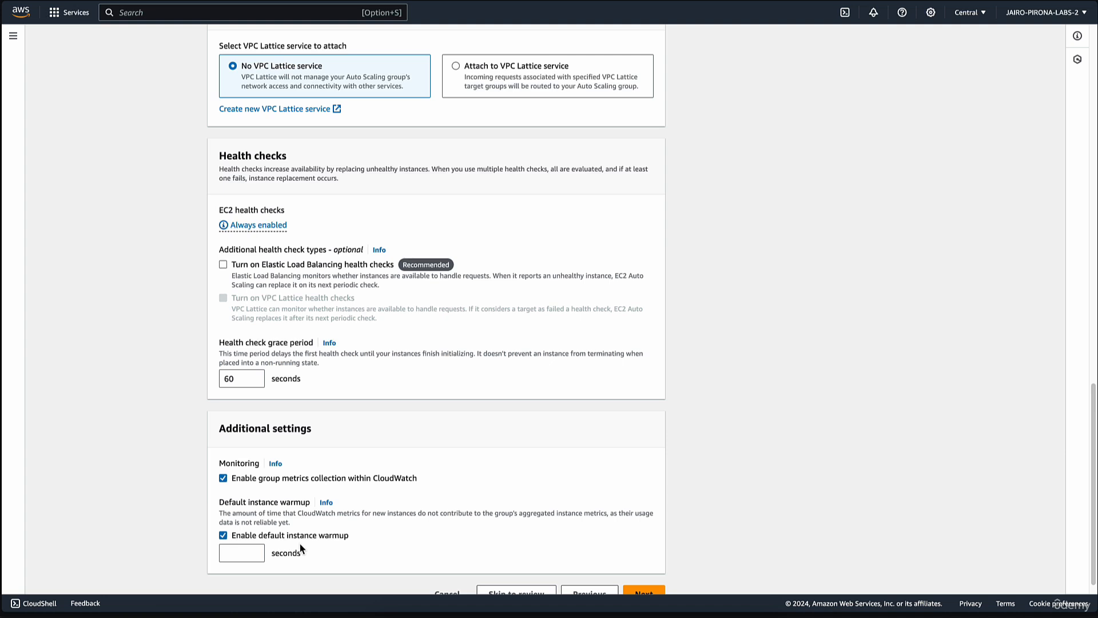
click(223, 535)
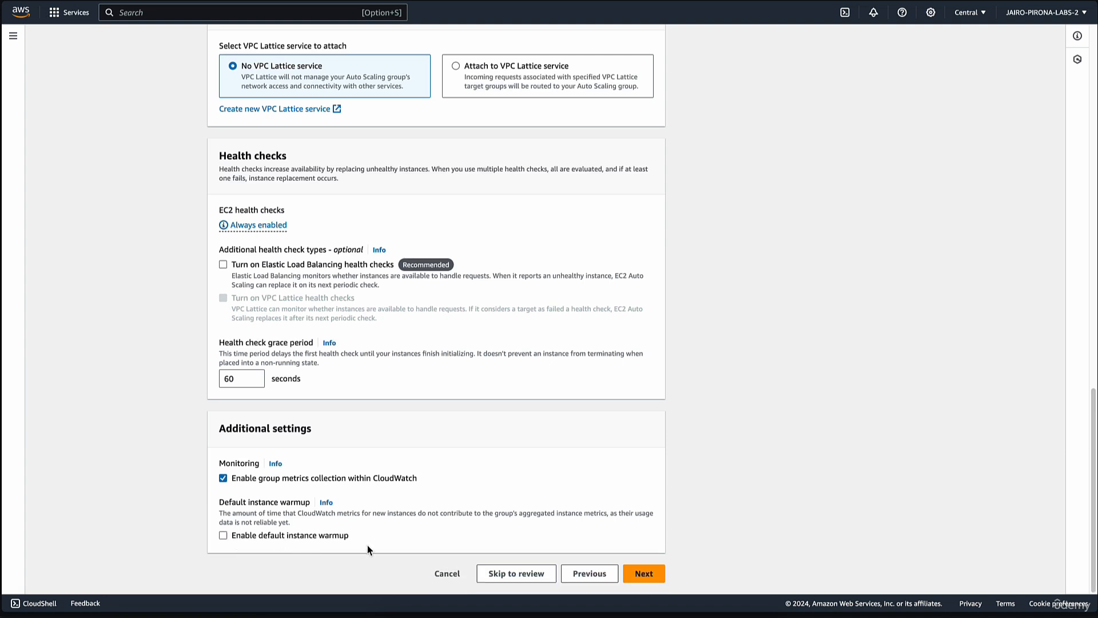
Continue to the group size and scaling settings and set the desired capacity to 2.
click(646, 574)
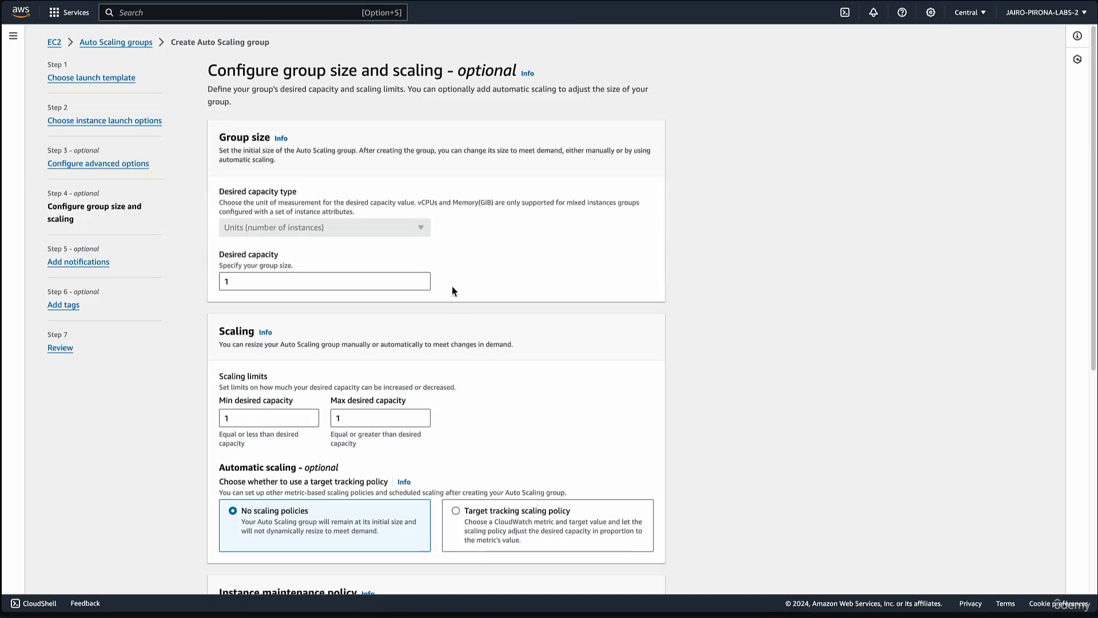
click(405, 282)
scroll(499, 297, down, 1)
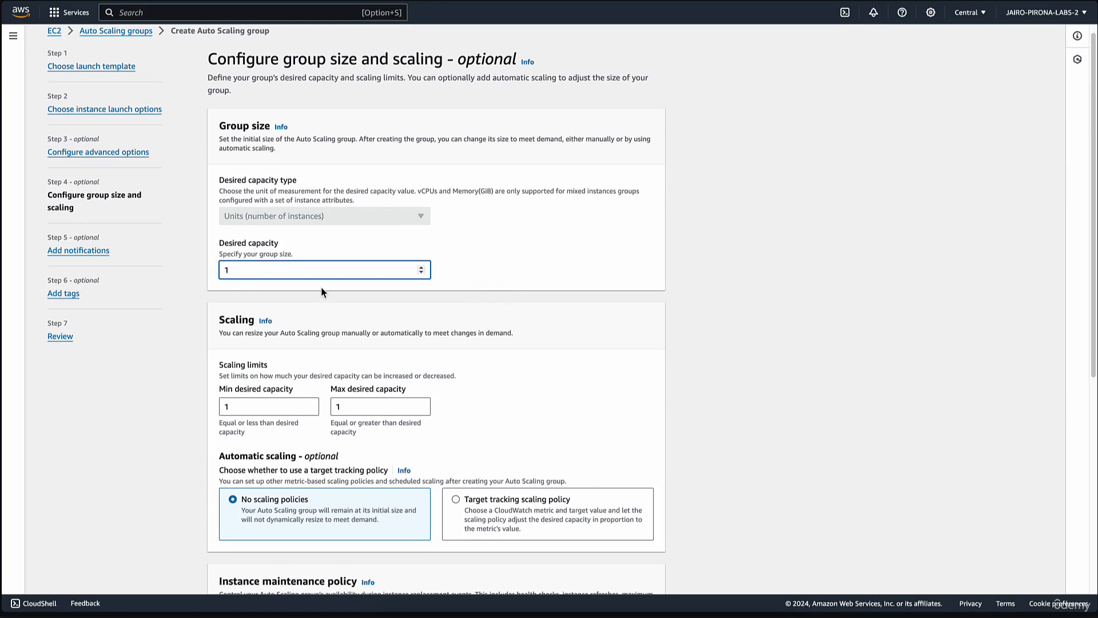
scroll(307, 287, down, 2)
drag(243, 195, 211, 199)
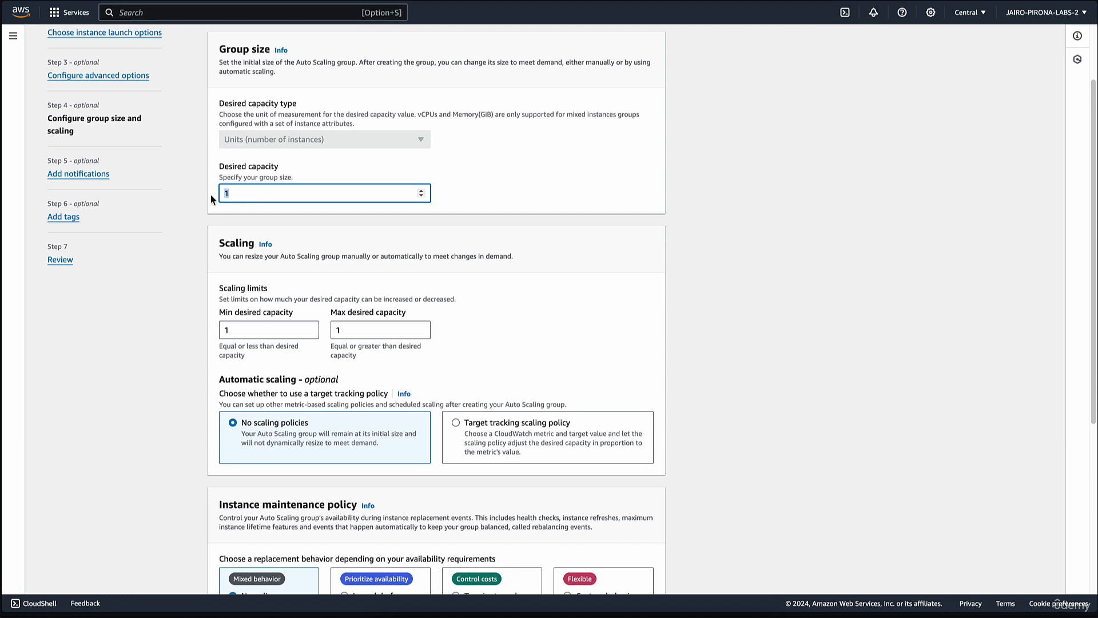
text(2)
Set the scaling limits to a minimum desired capacity of 2 and a maximum of 4.
scroll(349, 231, down, 4)
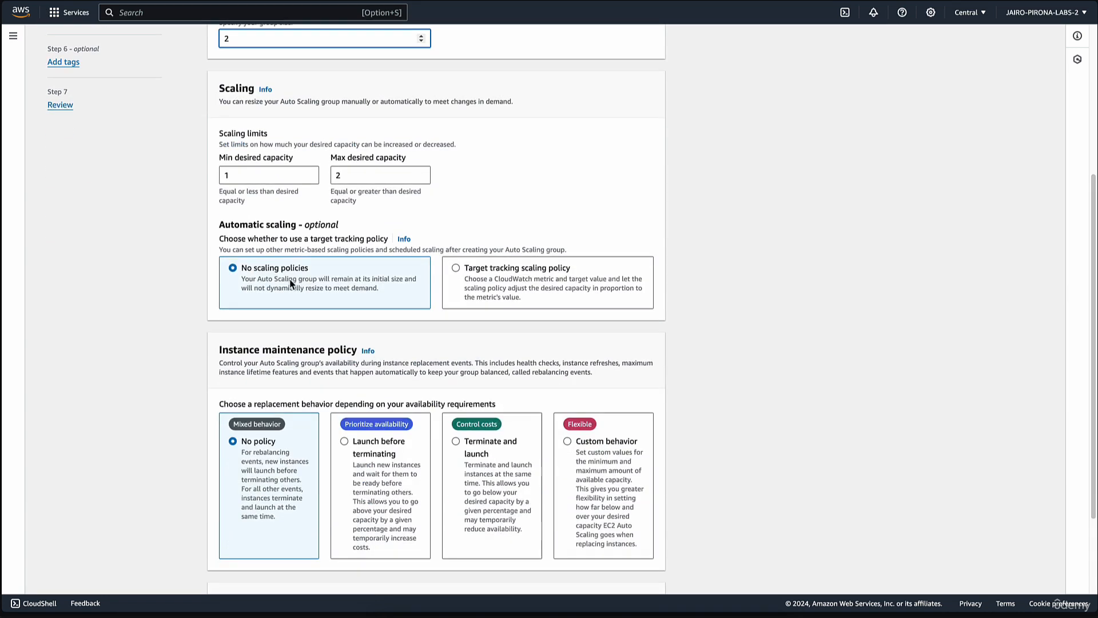
click(245, 177)
key(BackSpace)
text(2)
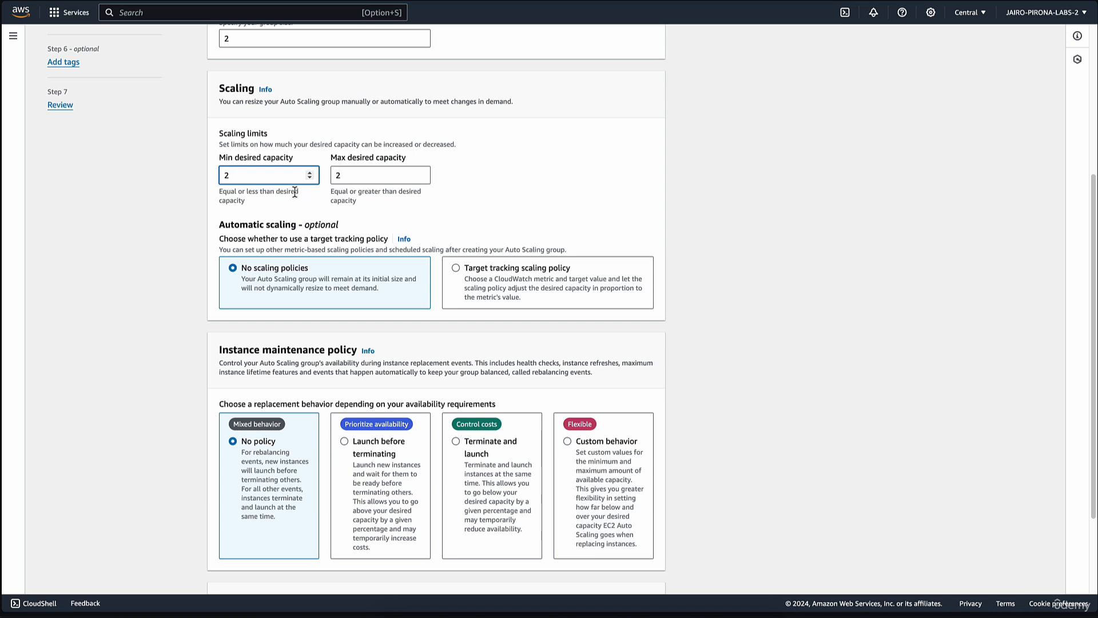
key(Tab)
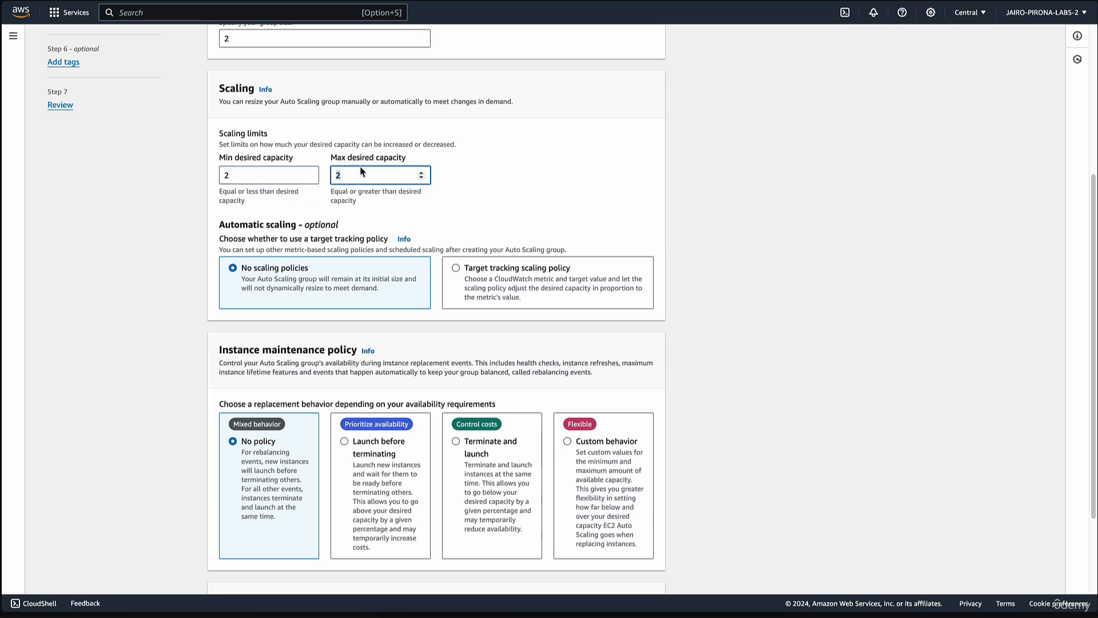
text(4)
click(482, 203)
scroll(368, 197, up, 2)
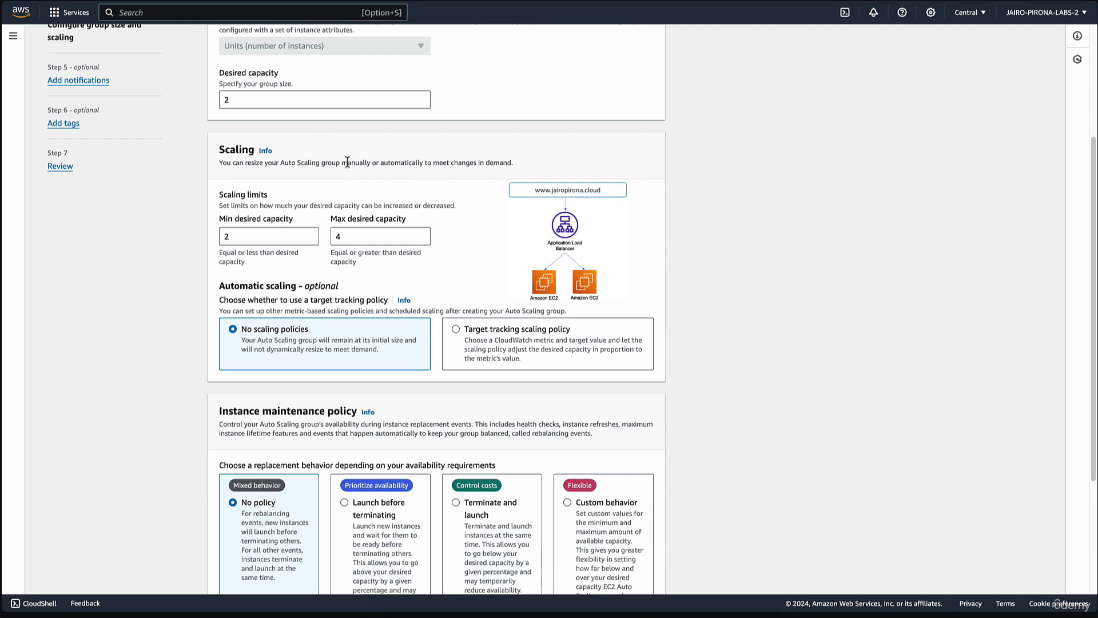
double_click(373, 236)
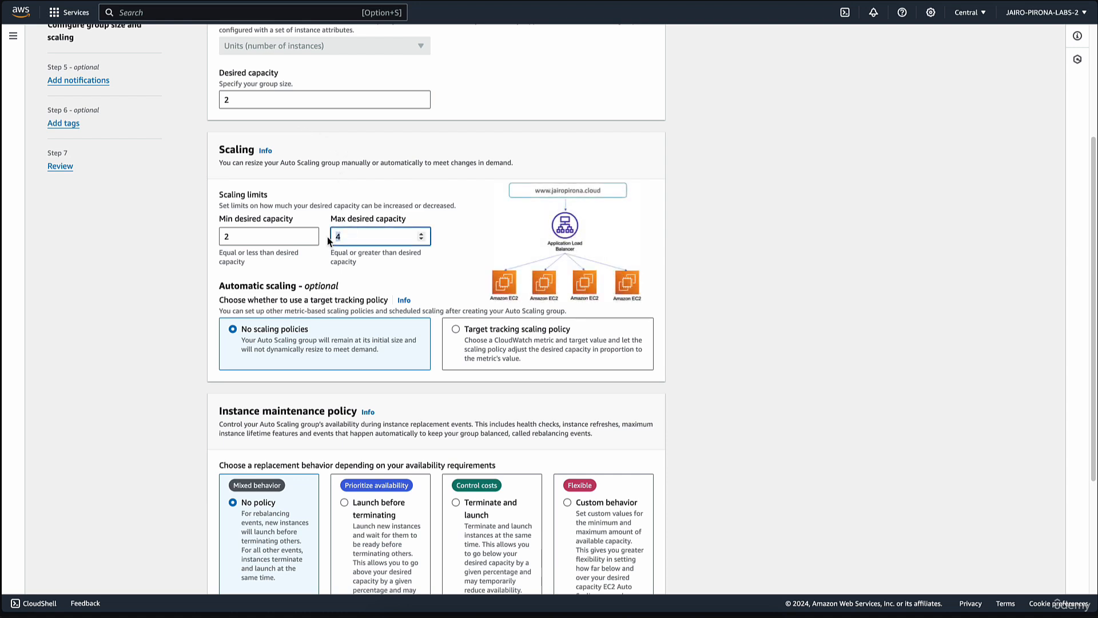
click(373, 259)
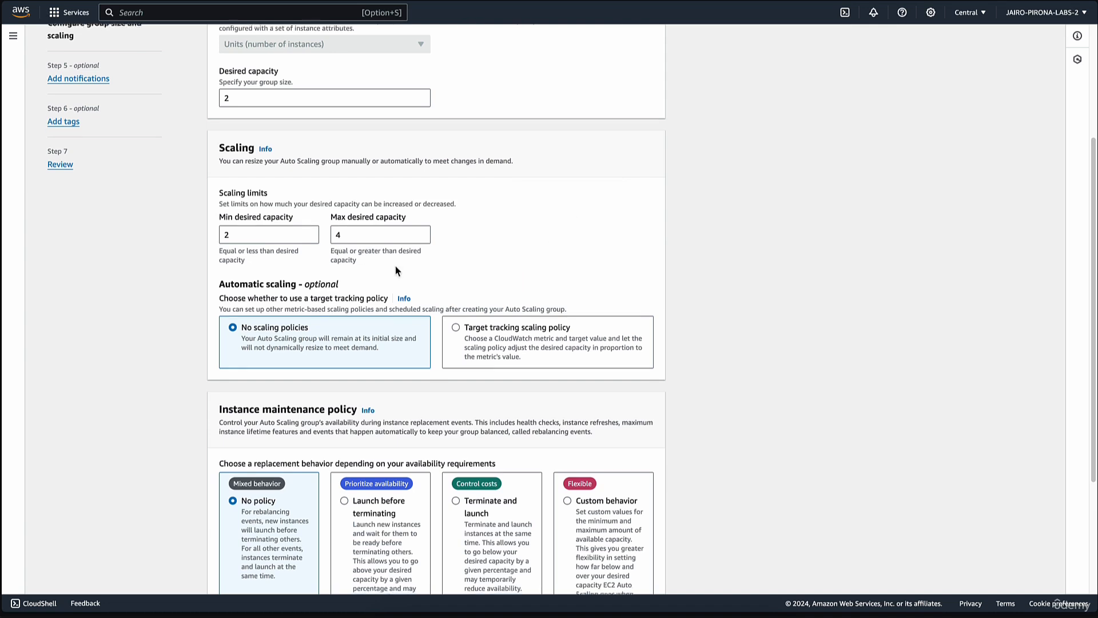
Select the target tracking scaling policy to review its metric and target value settings, and switch back to no scaling policies.
scroll(336, 257, down, 1)
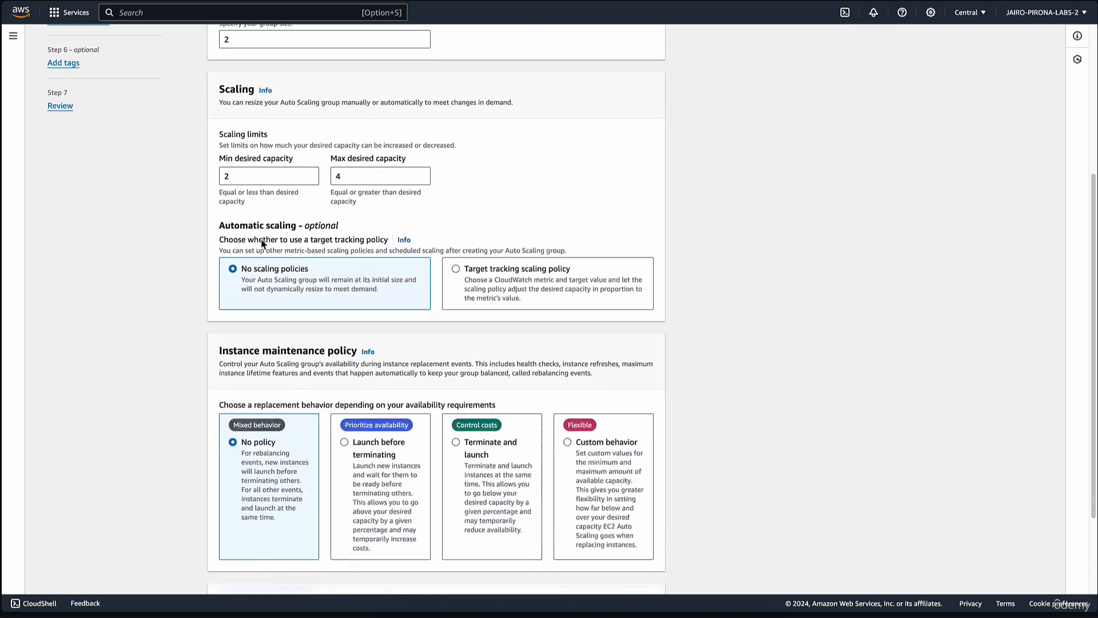
click(456, 268)
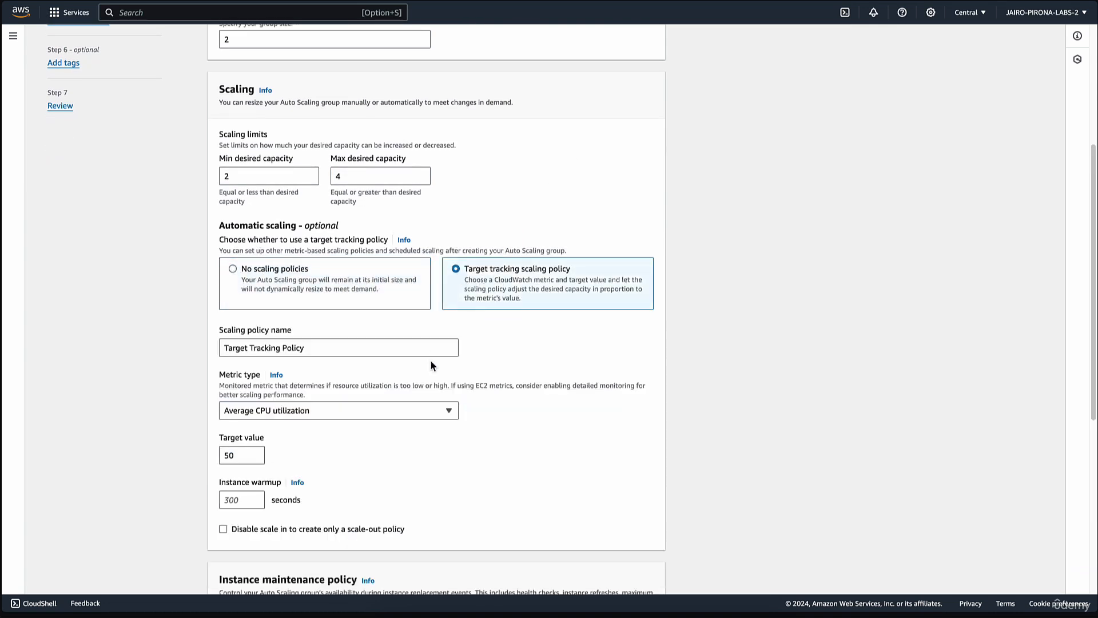
scroll(366, 358, down, 1)
scroll(274, 351, down, 1)
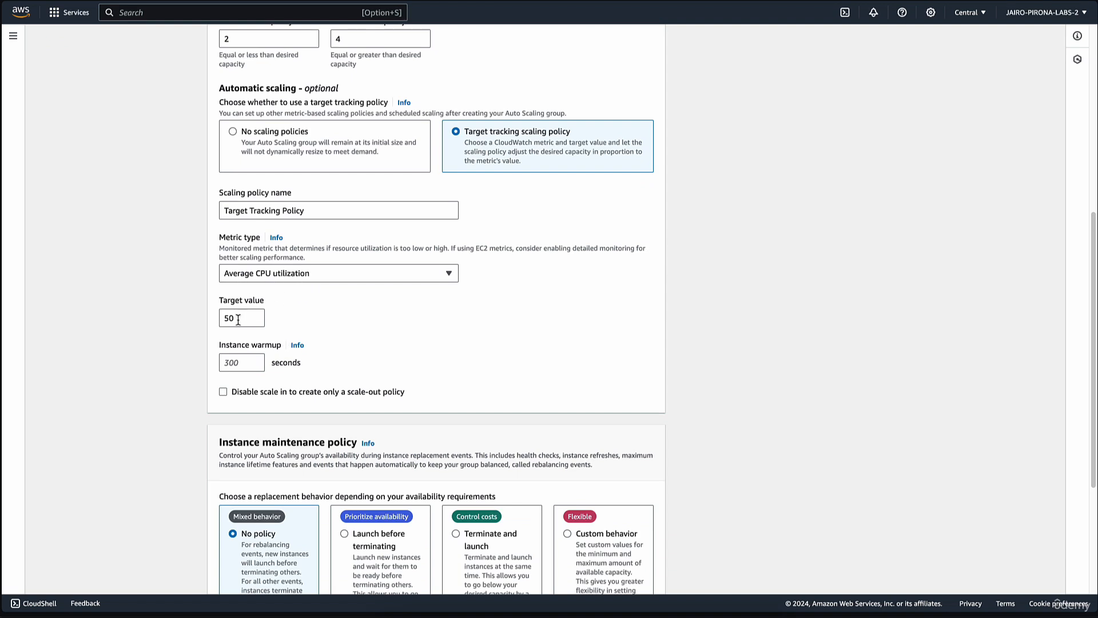
drag(241, 319, 218, 324)
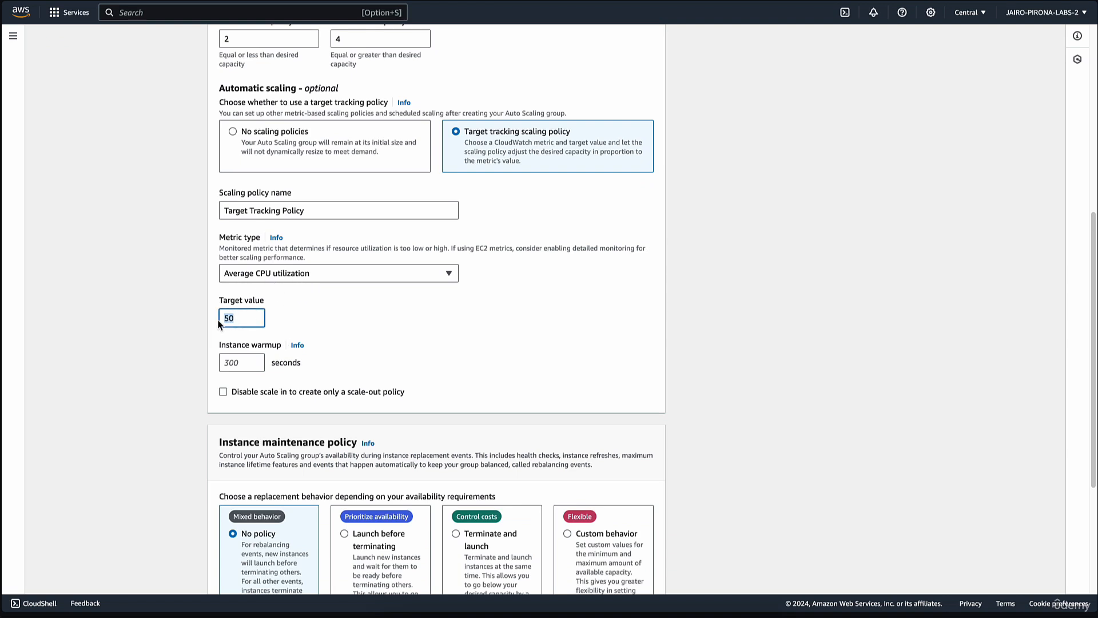
click(325, 324)
scroll(349, 345, up, 1)
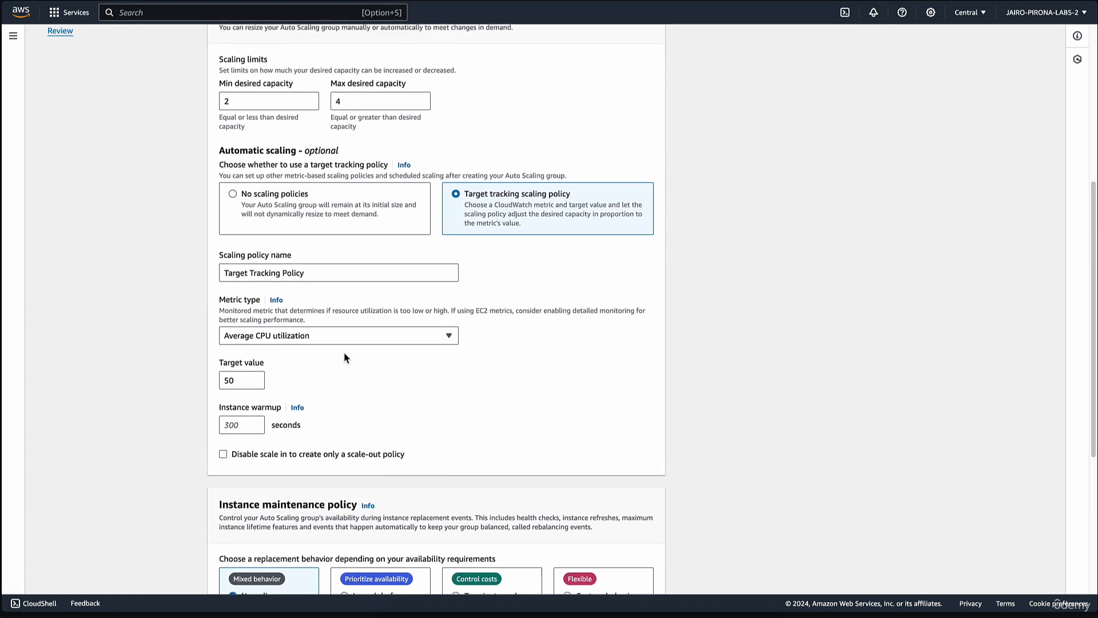
scroll(345, 352, up, 2)
double_click(350, 227)
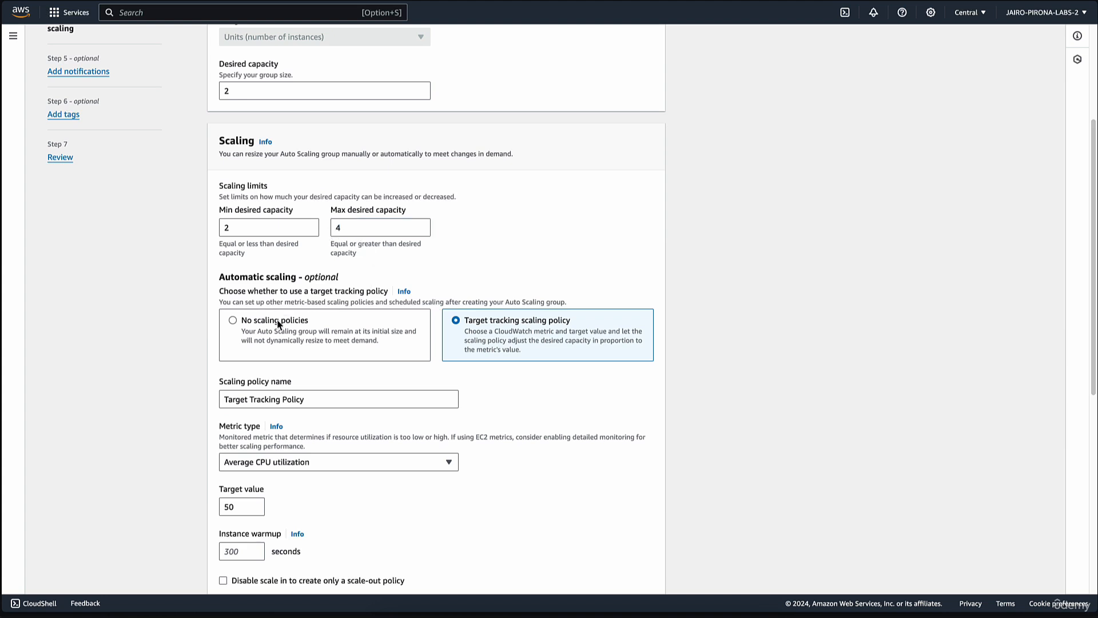
click(295, 328)
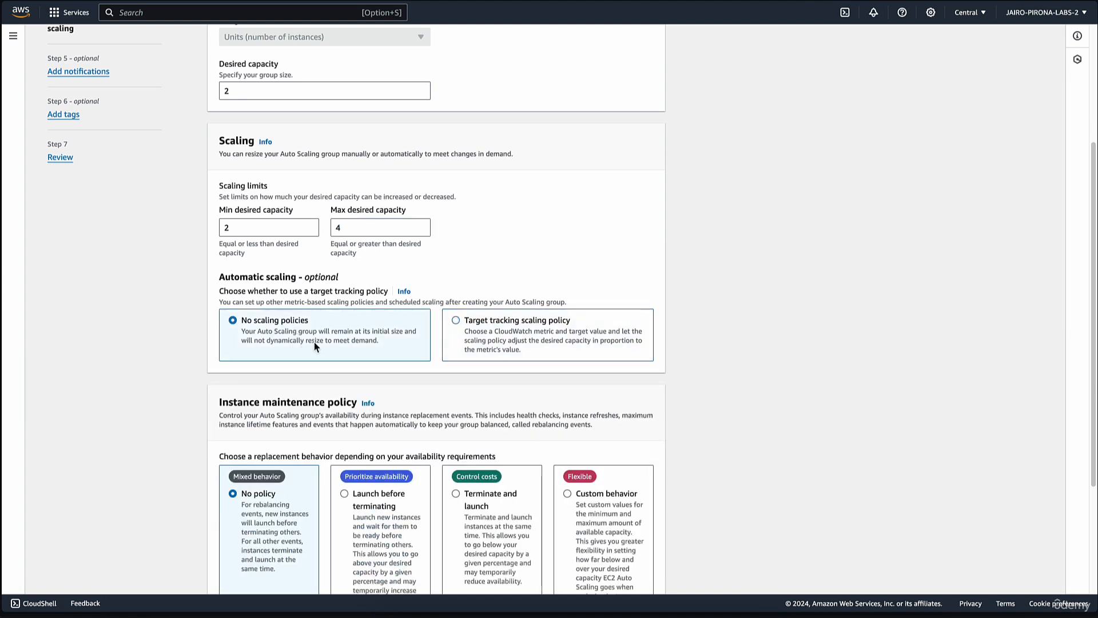
Review the instance maintenance policy, turn instance scale-in protection on and off again, and continue to the notifications settings.
scroll(474, 342, down, 3)
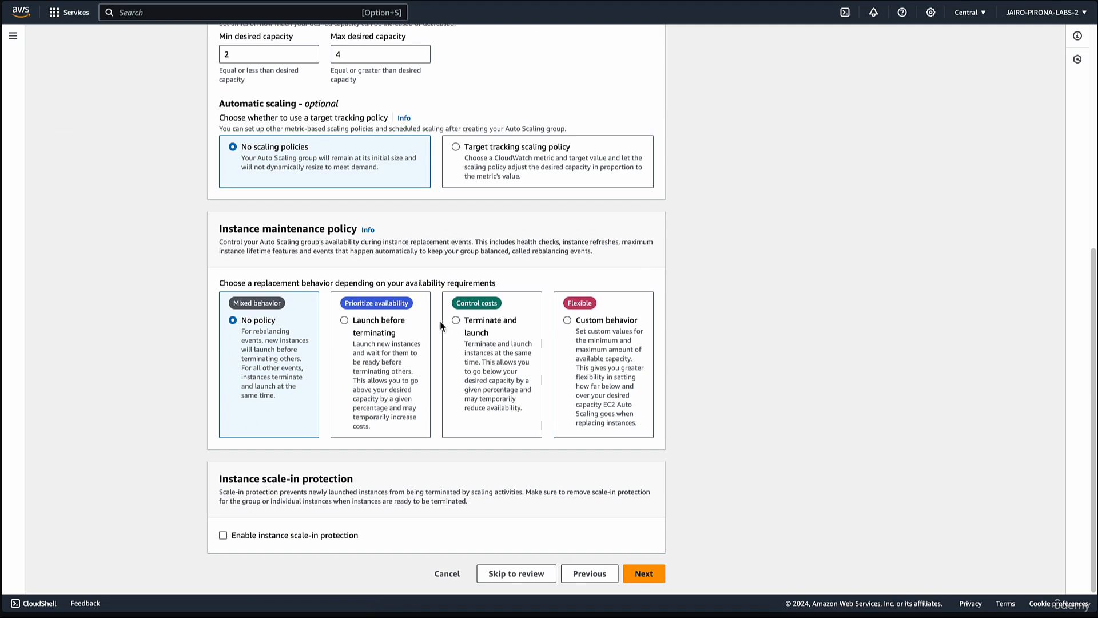
drag(222, 228, 342, 230)
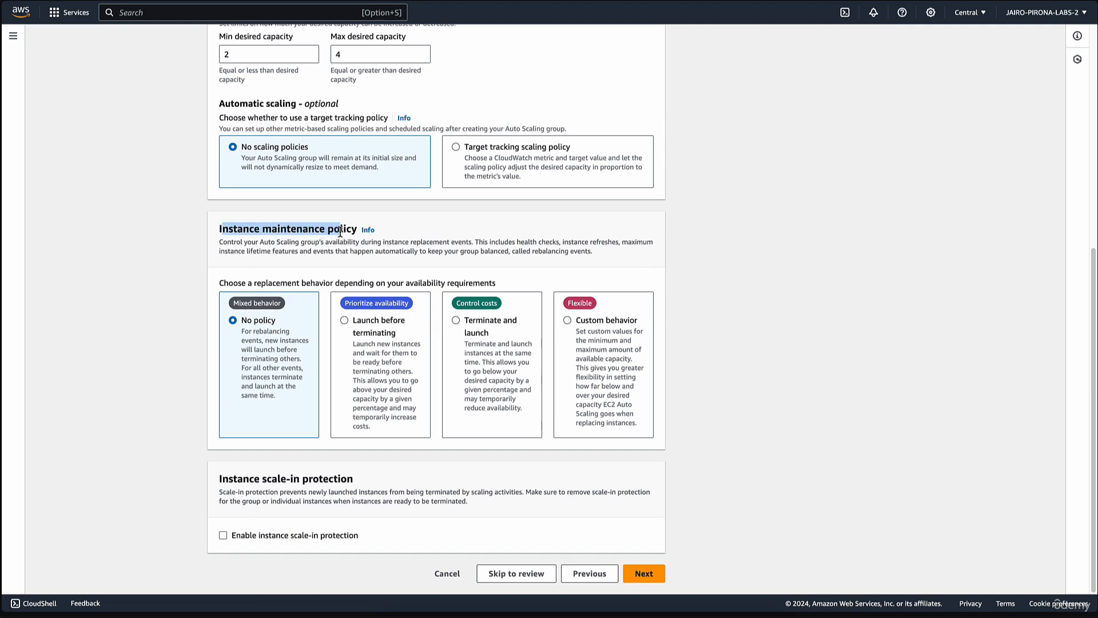
click(342, 255)
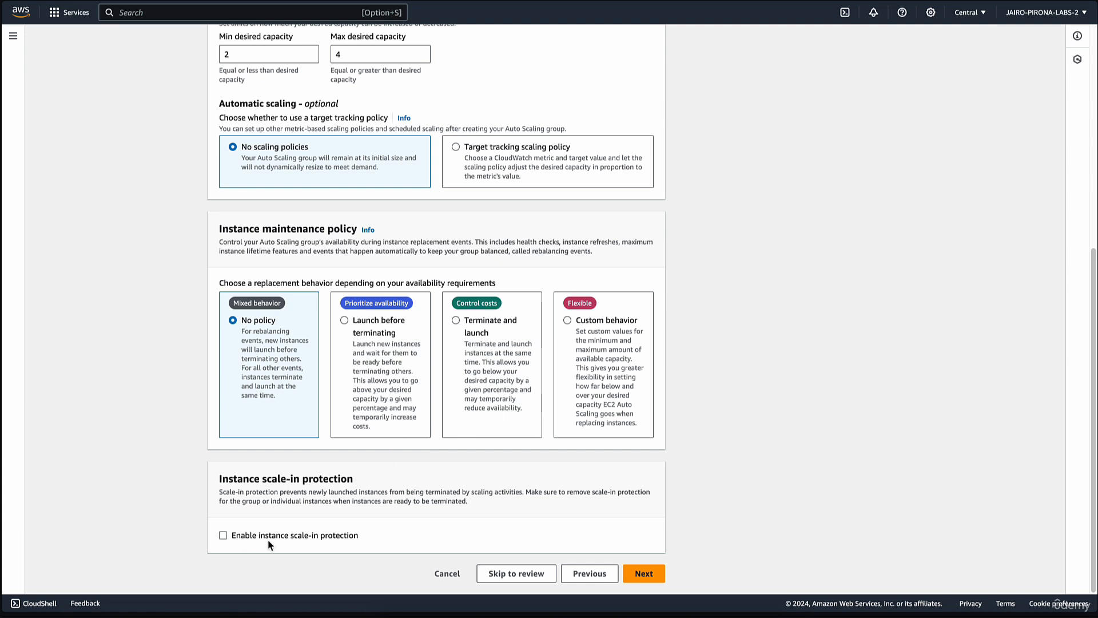
click(223, 535)
click(248, 538)
click(644, 574)
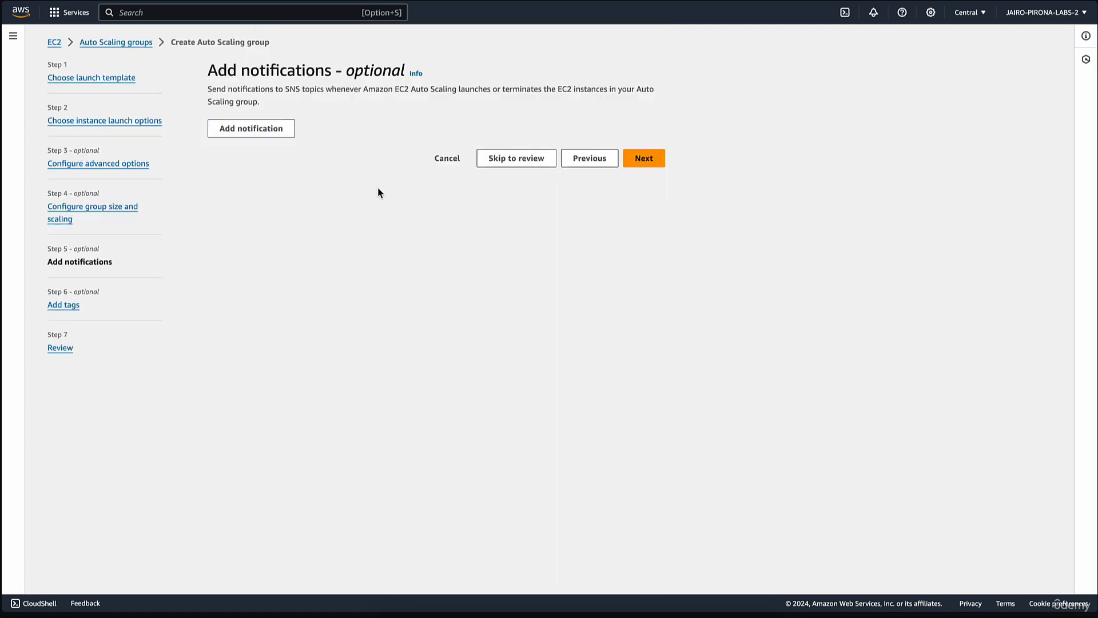
Add a notification to check its SNS topic choices and event types, and remove it again.
click(270, 131)
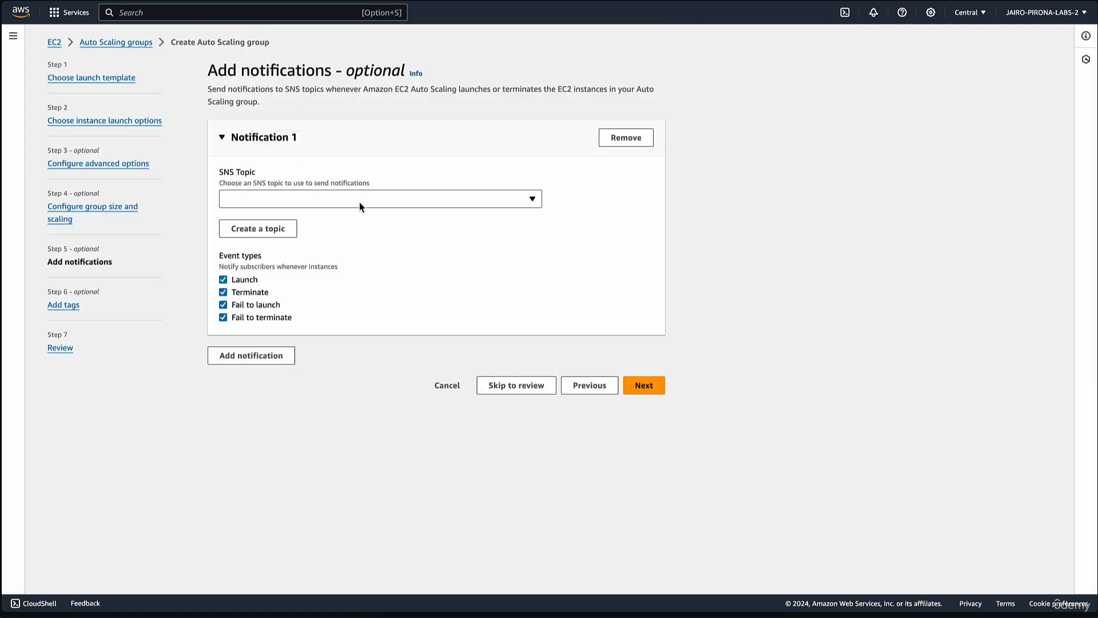
click(312, 202)
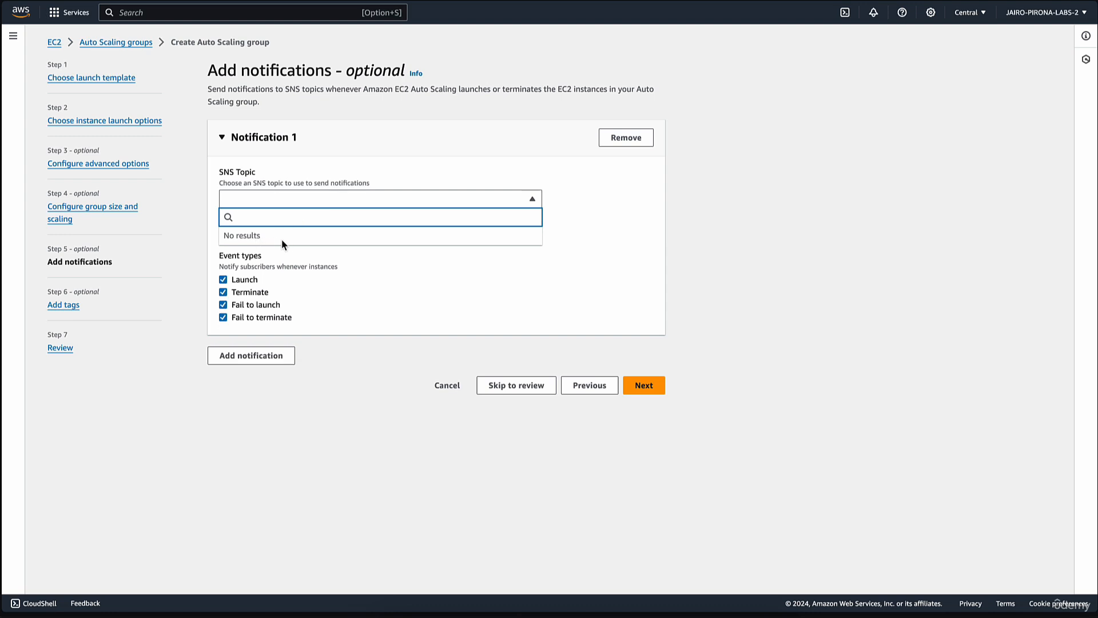
click(404, 269)
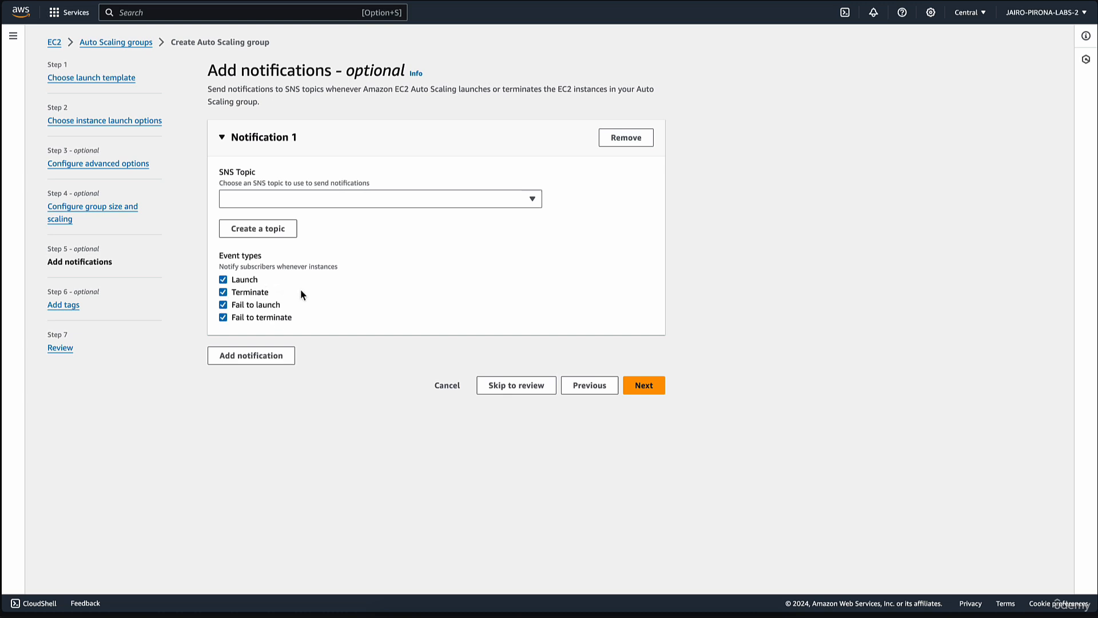
click(630, 139)
Continue without notifications or tags, review the configuration, and create the Auto Scaling group.
click(656, 166)
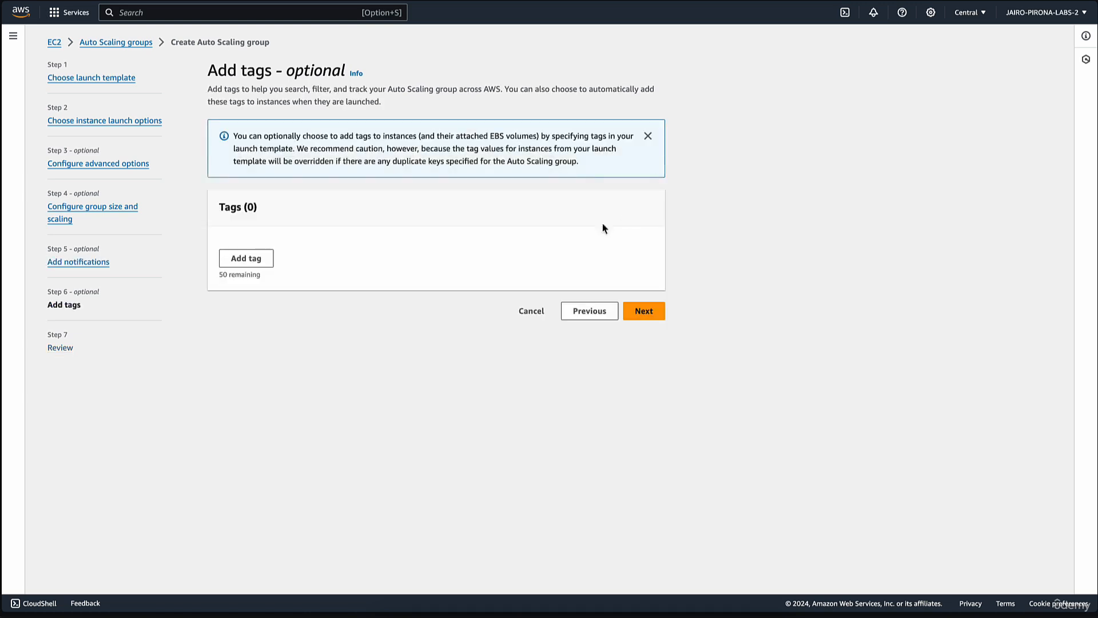
drag(208, 208, 430, 215)
click(445, 219)
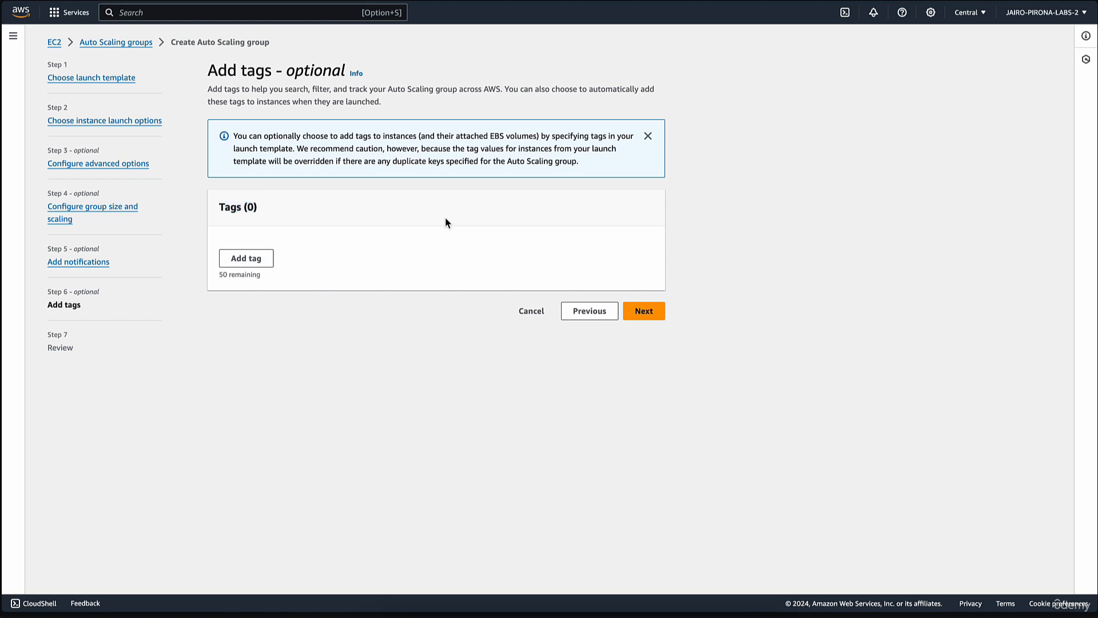
click(644, 311)
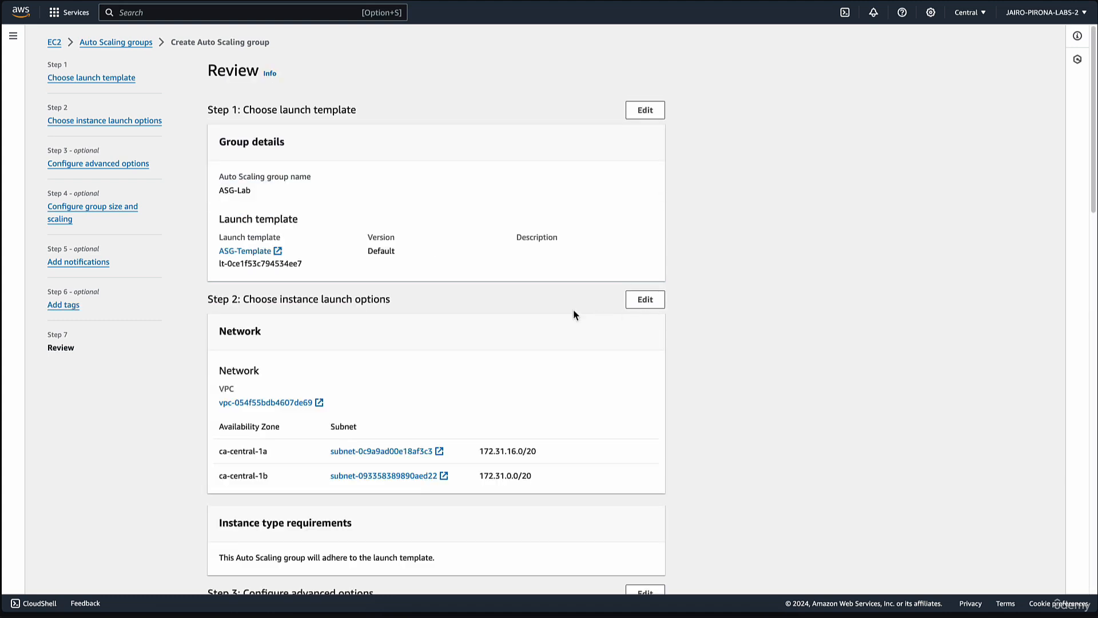
scroll(580, 286, down, 15)
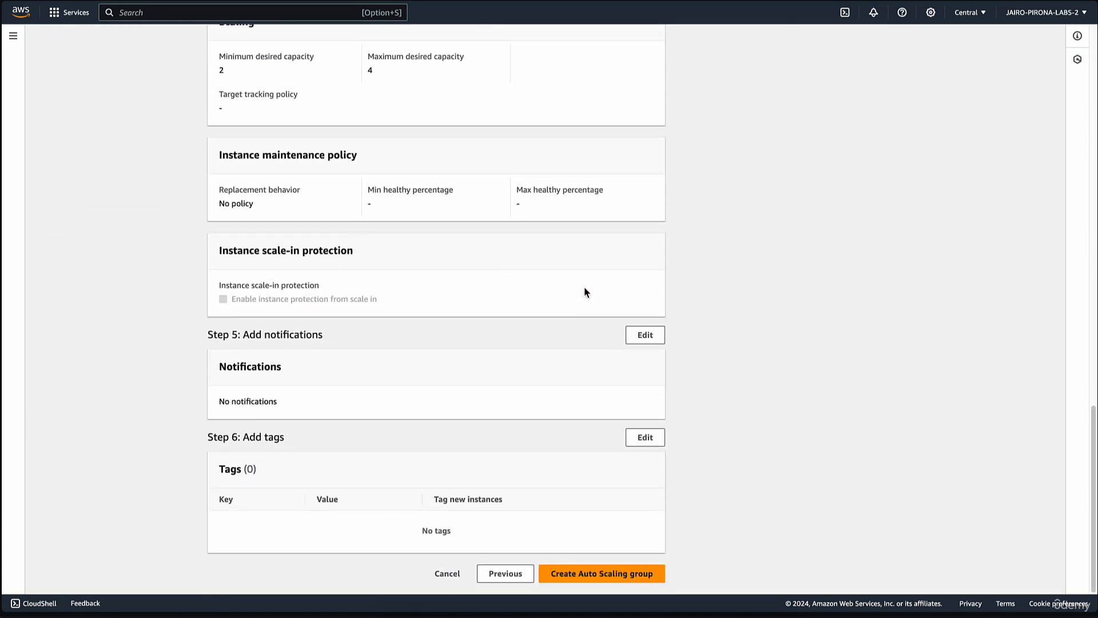
click(596, 574)
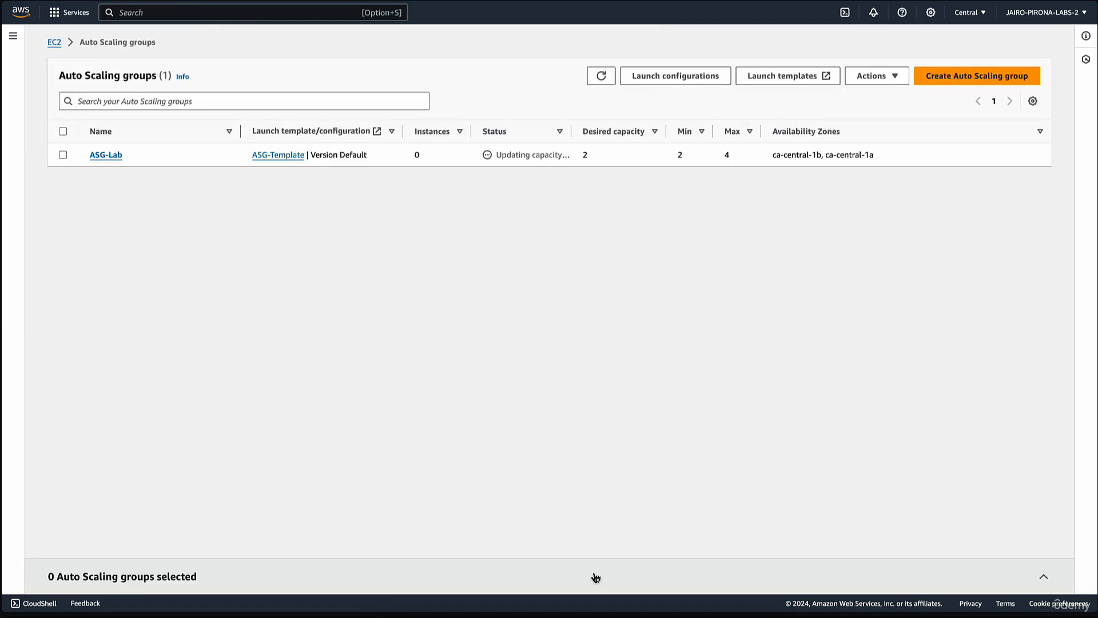
Widen the Status column and select ASG-Lab to check its status and details.
click(579, 566)
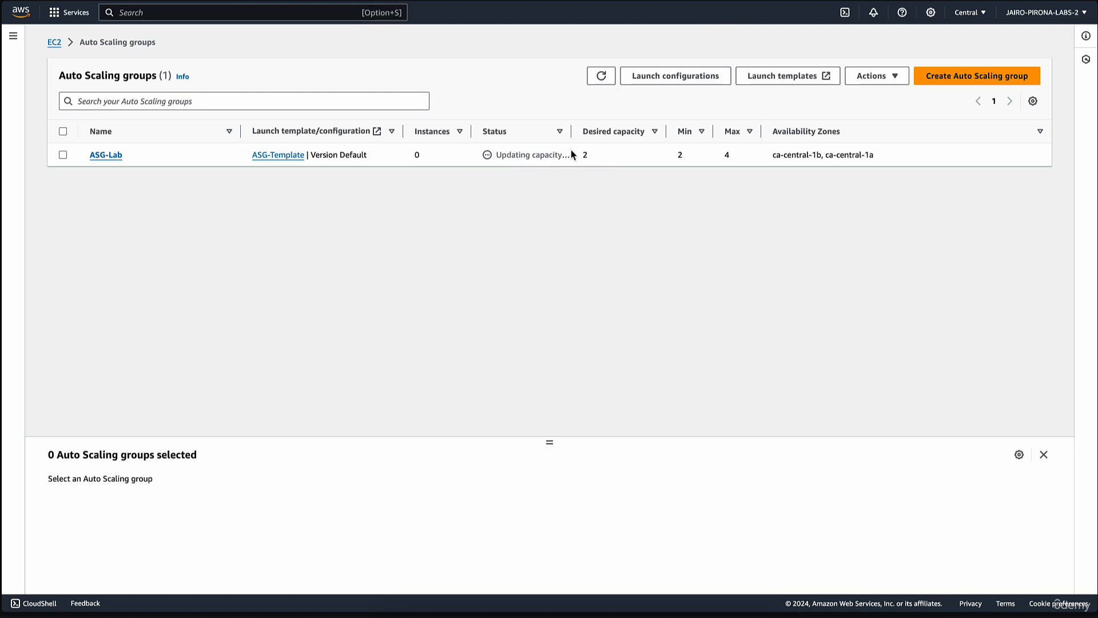
drag(572, 136, 596, 136)
drag(502, 154, 558, 155)
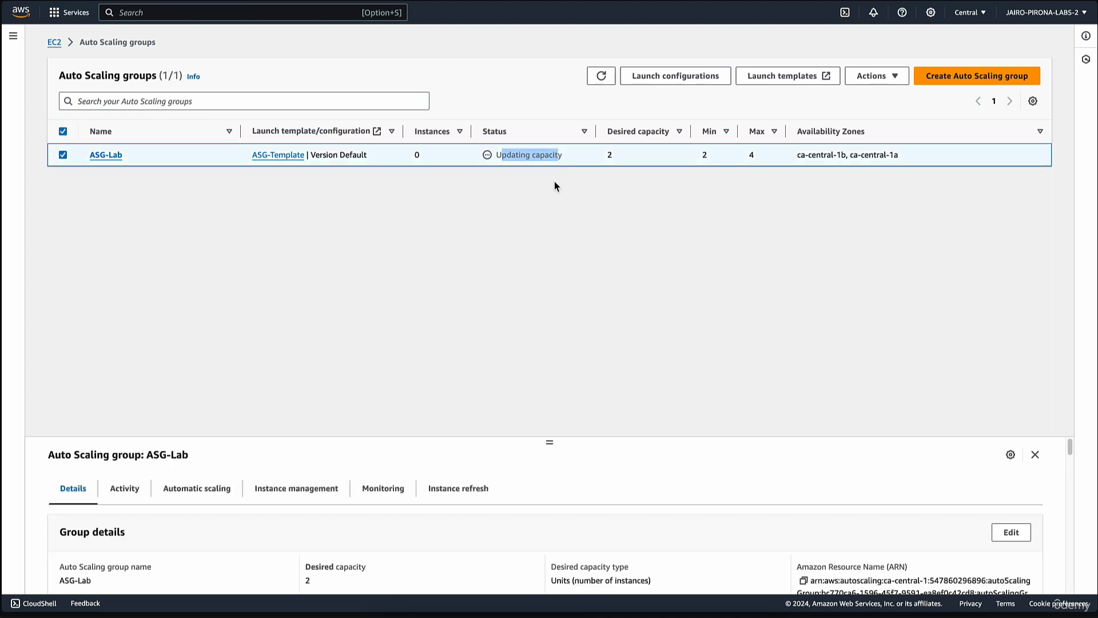